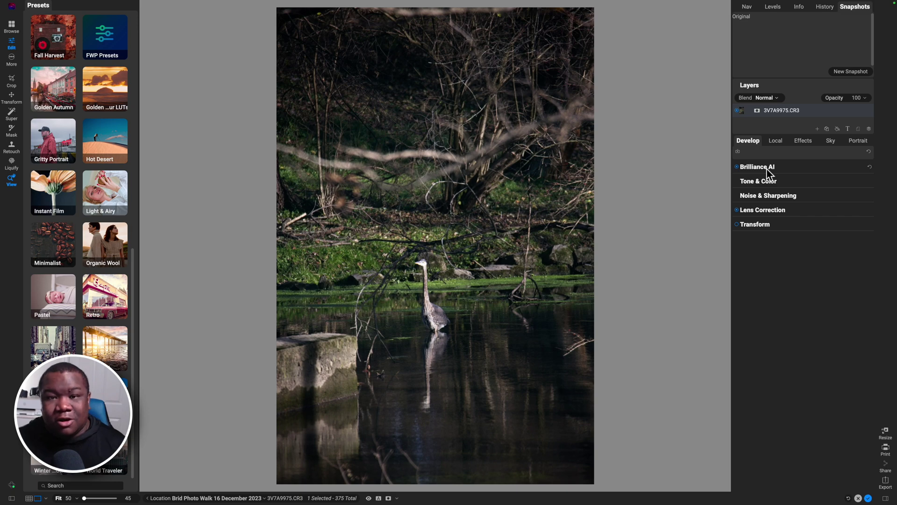
# Step: Compare the photo with its adjustments off and on, and review the Brilliance AI settings including Fine Tune
pyautogui.press('super+p')
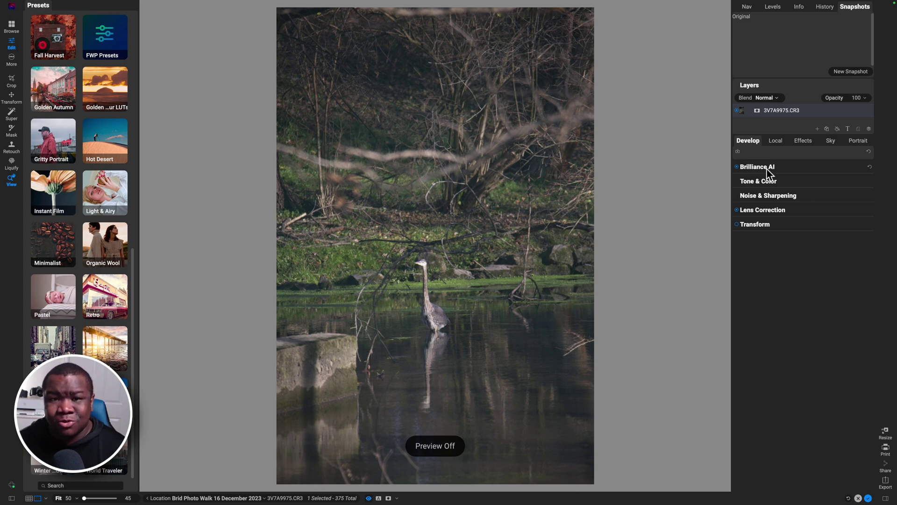
pyautogui.press('\\')
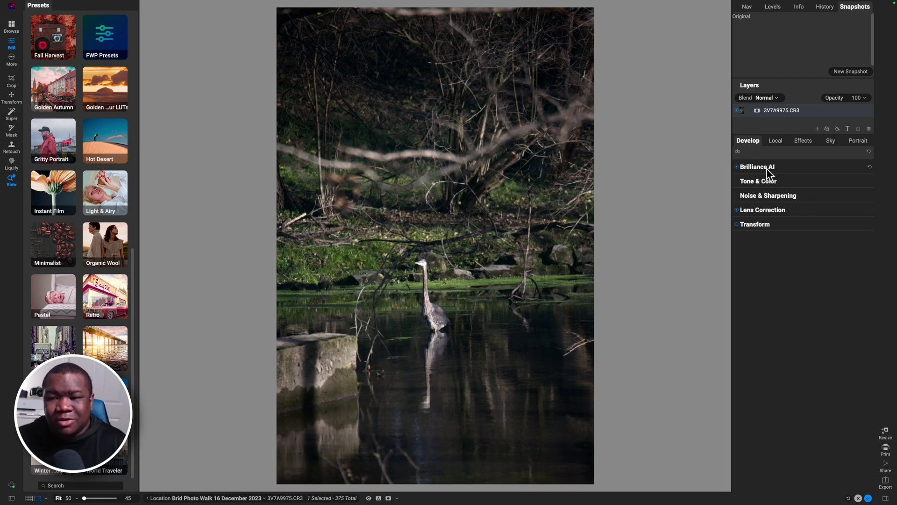
pyautogui.click(766, 169)
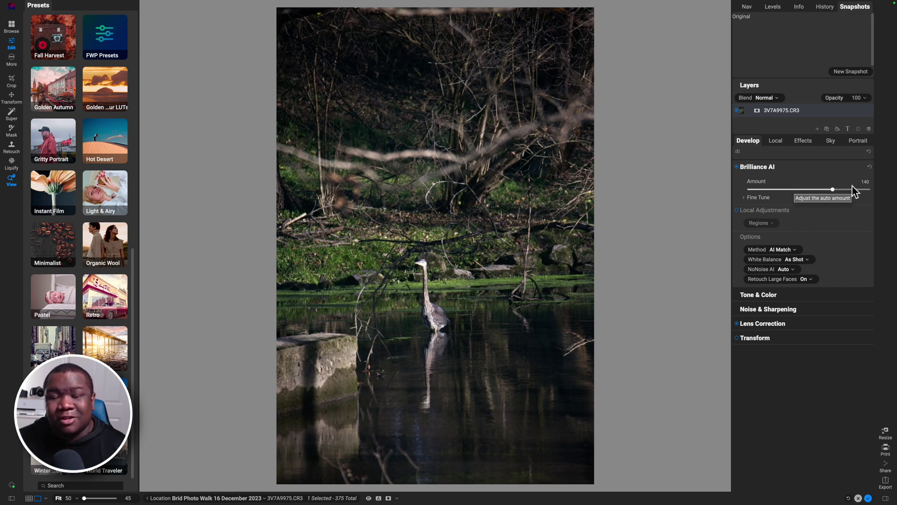
pyautogui.click(745, 197)
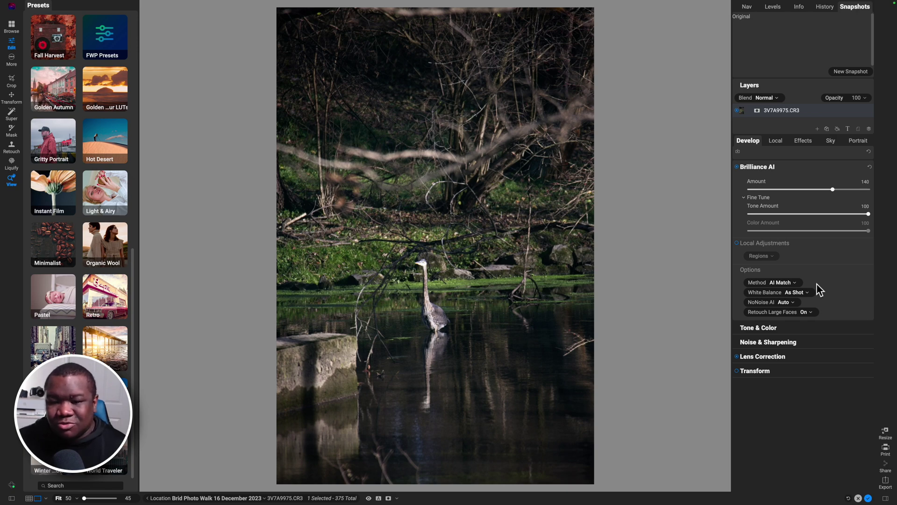
pyautogui.click(789, 167)
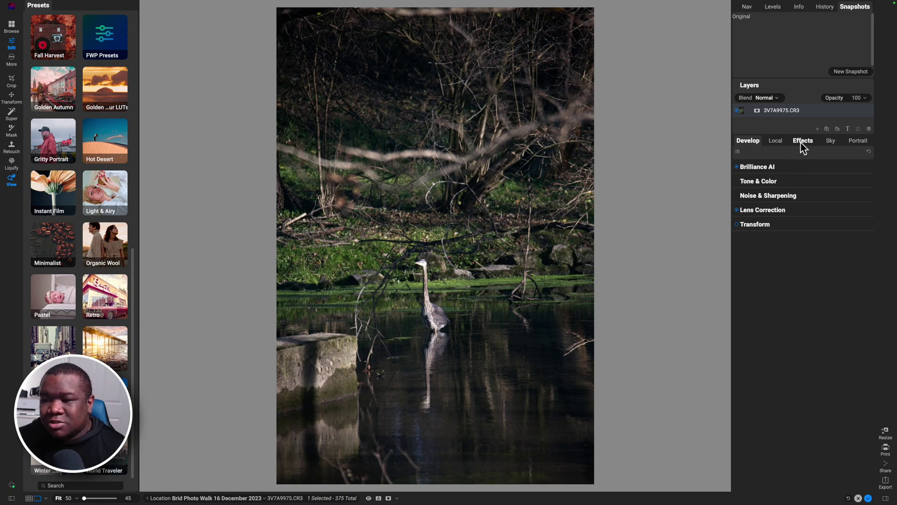
# Step: Add a Color Enhancer filter with the Foliage style and lower its opacity to 59
pyautogui.click(802, 142)
pyautogui.click(801, 169)
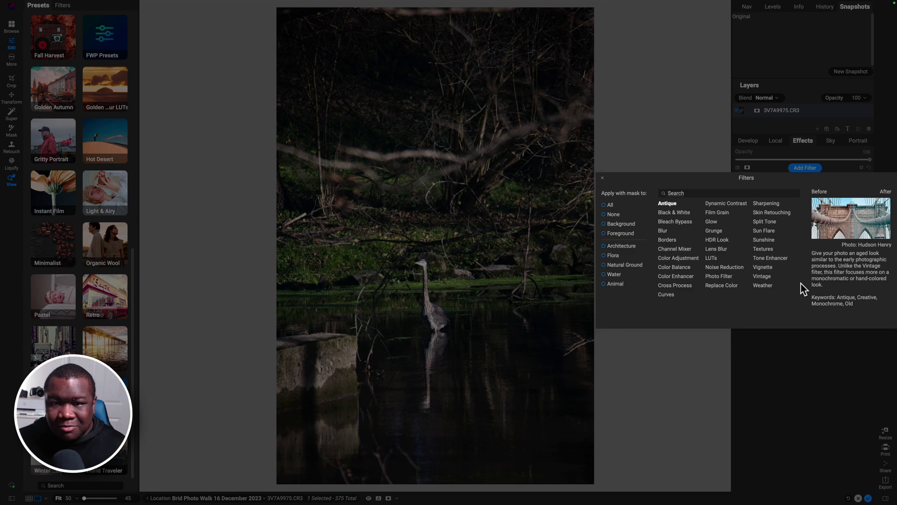
pyautogui.click(673, 276)
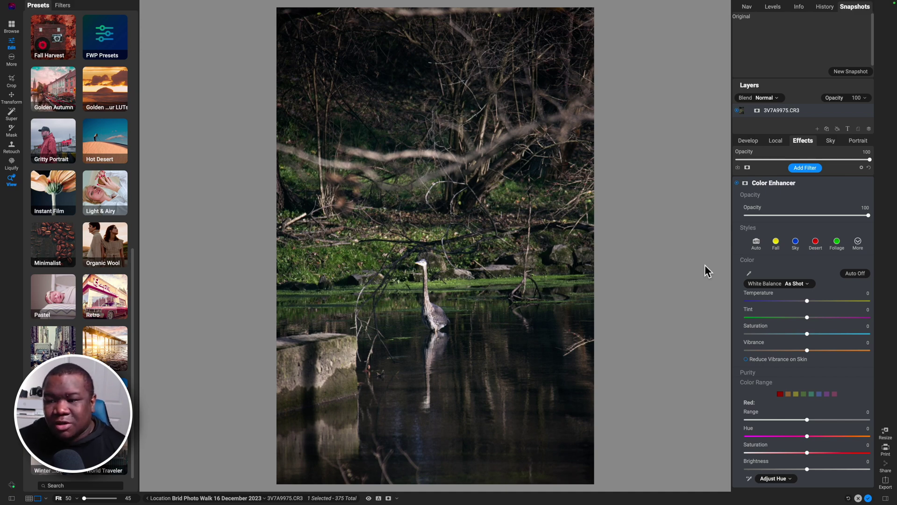
pyautogui.click(837, 243)
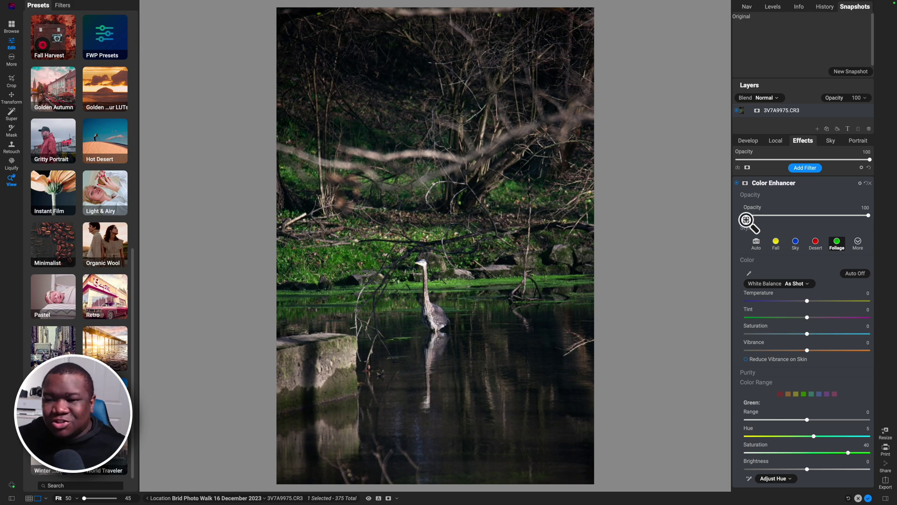
pyautogui.moveTo(868, 215); pyautogui.dragTo(819, 220)
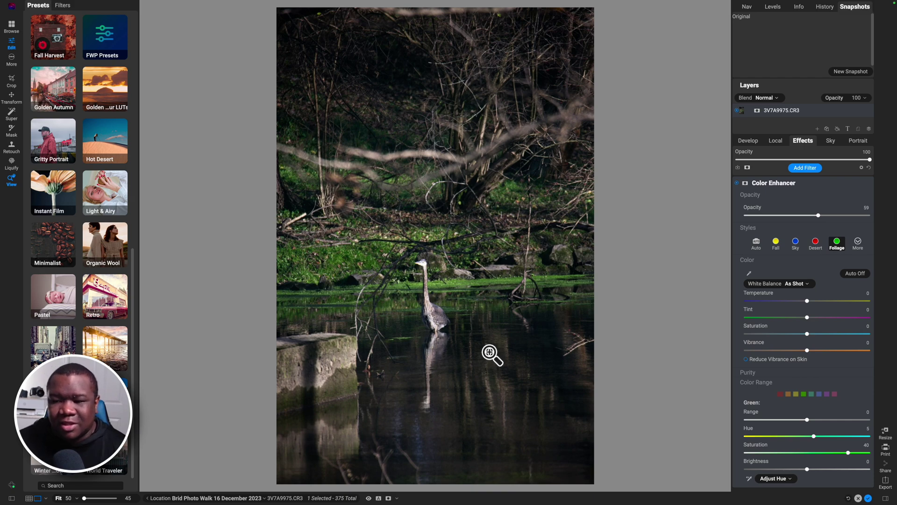
# Step: Collapse the Color Enhancer filter and rename it "Greens Adjustment"
pyautogui.click(815, 186)
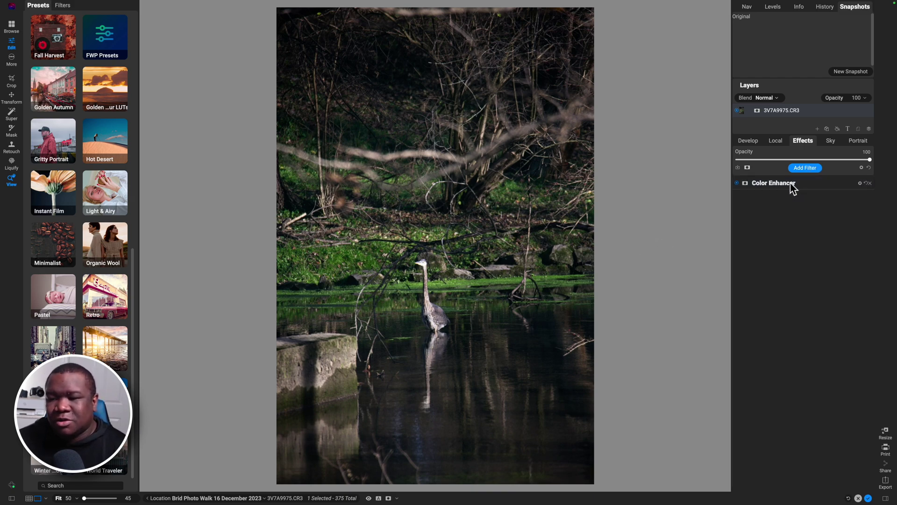
pyautogui.write('Gre')
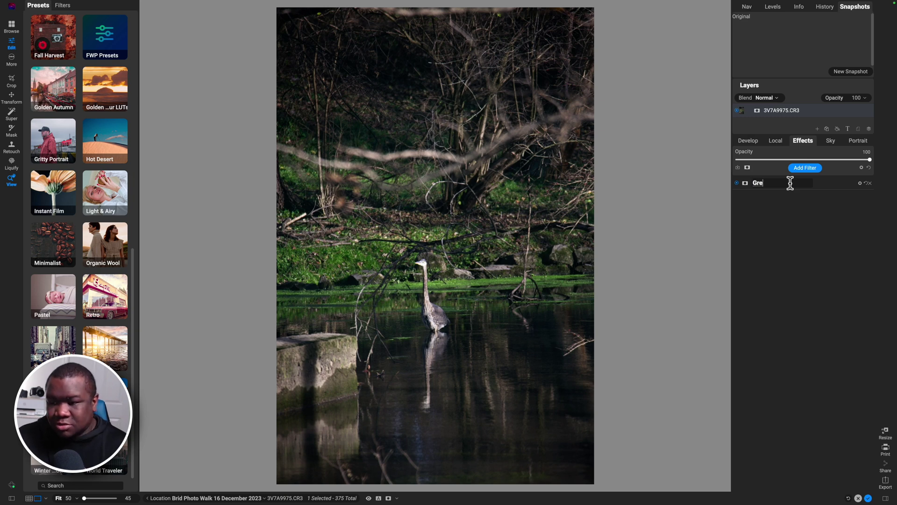
pyautogui.write('ens Adjustment')
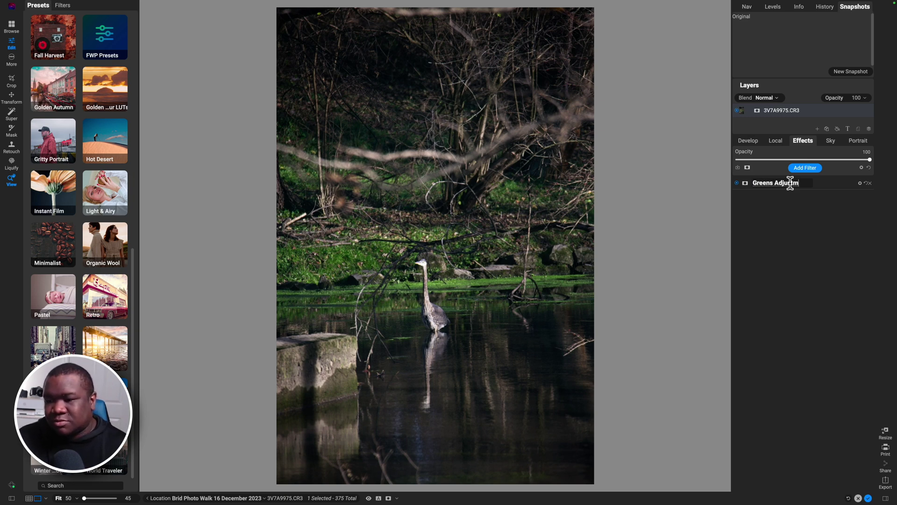
pyautogui.press('Return')
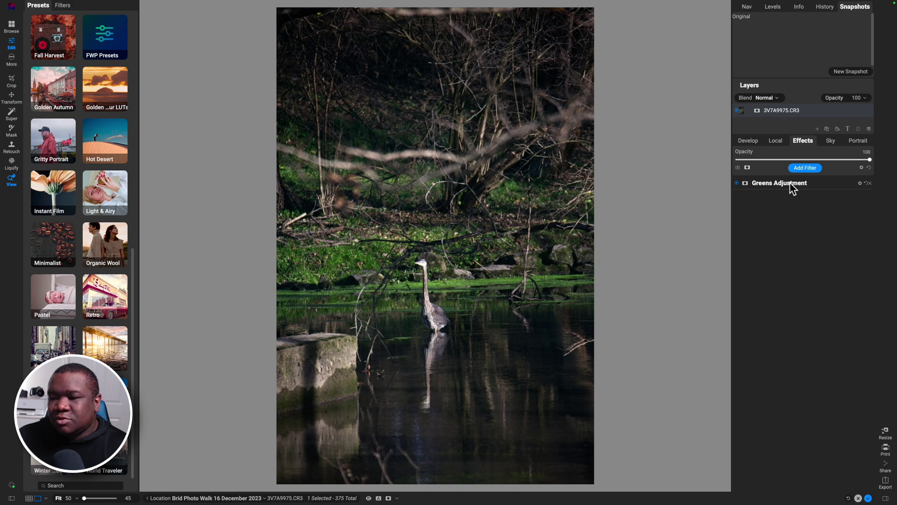
# Step: Add a second Color Enhancer filter and raise its vibrance to 100
pyautogui.click(805, 168)
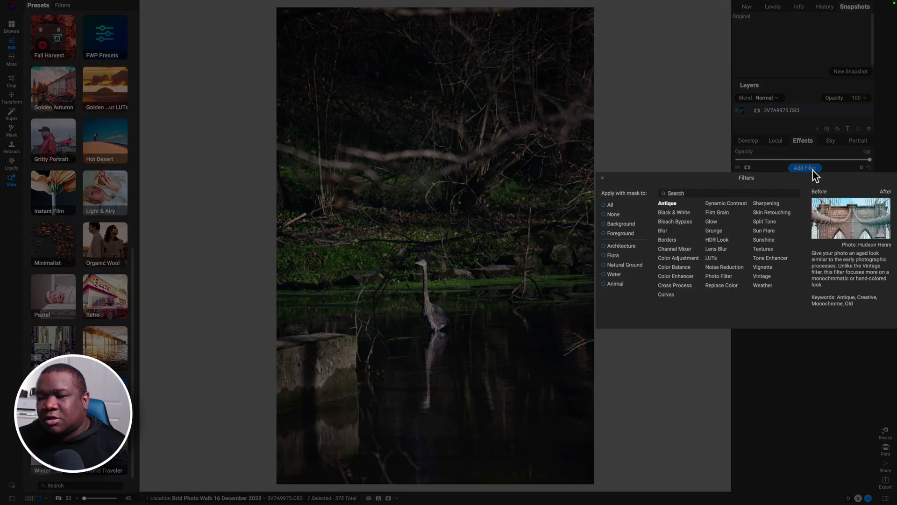
pyautogui.click(678, 276)
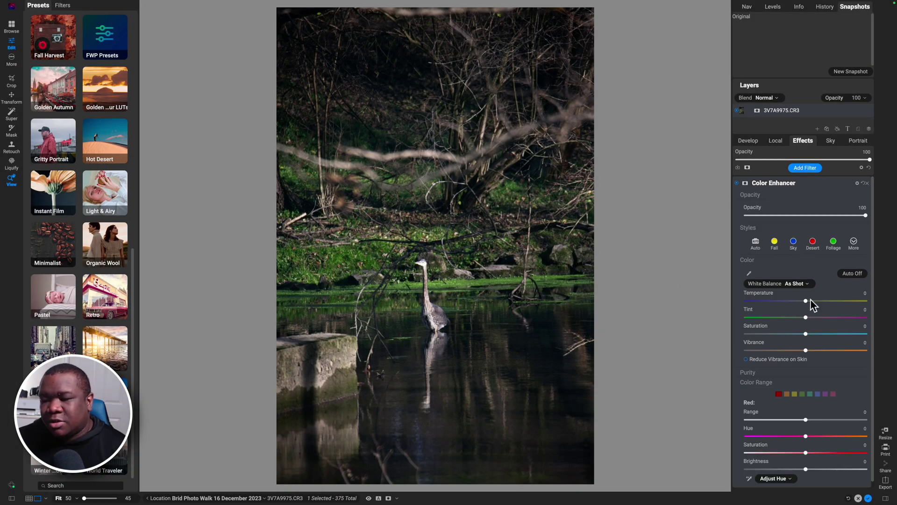
pyautogui.moveTo(806, 350); pyautogui.dragTo(877, 349)
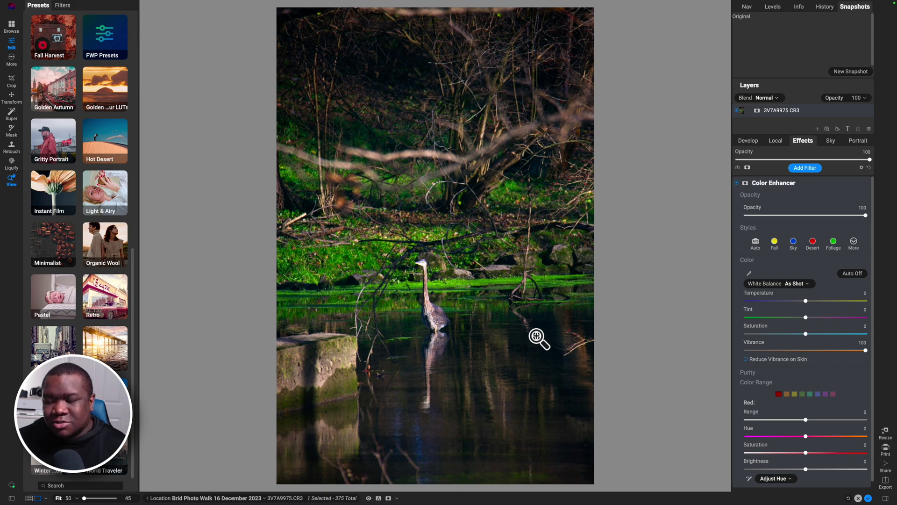
# Step: Mask the new Color Enhancer with a linear Gradient placed at the heron's feet and tilted slightly, limiting the effect to the water area below
pyautogui.press('b')
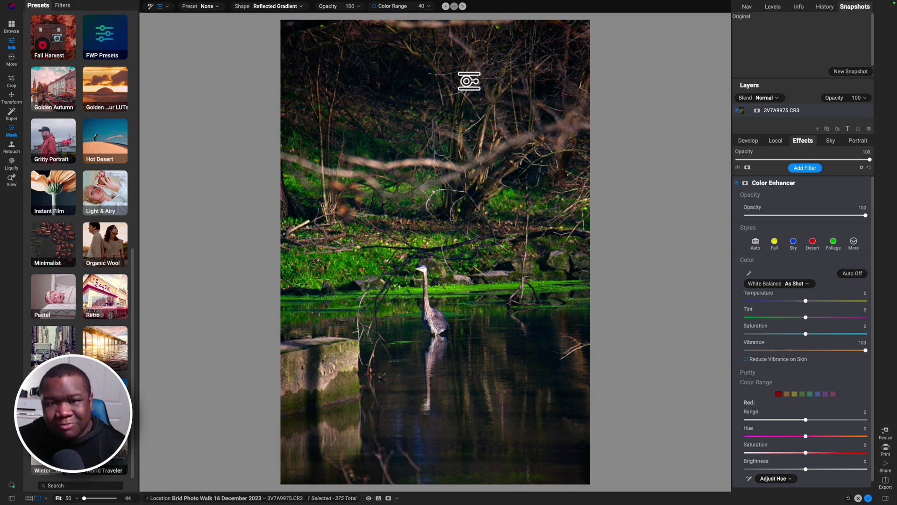
pyautogui.click(264, 7)
pyautogui.click(262, 19)
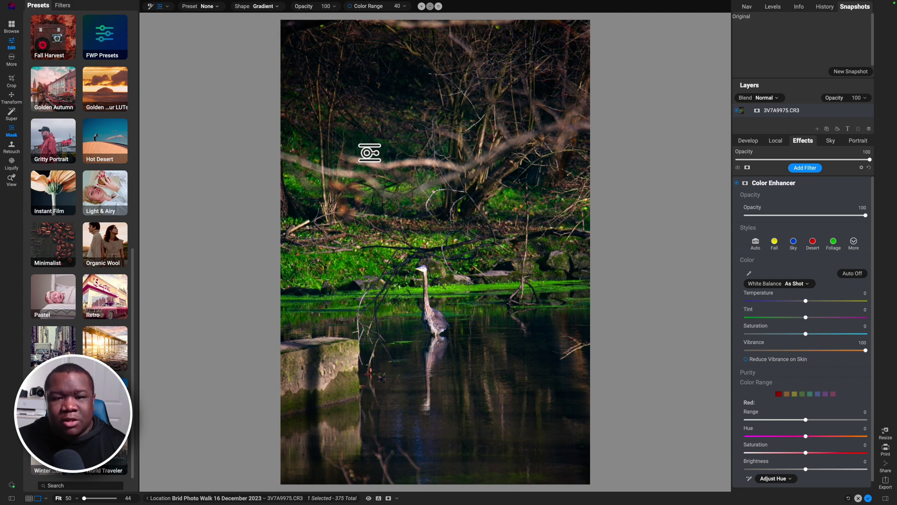
pyautogui.click(423, 329)
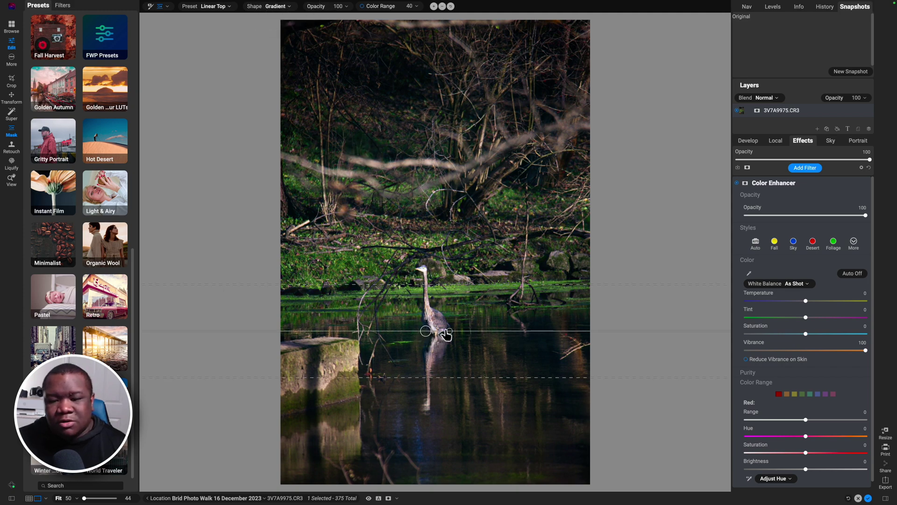
pyautogui.moveTo(451, 333); pyautogui.dragTo(456, 327)
pyautogui.hotkey('ctrl', 'm')
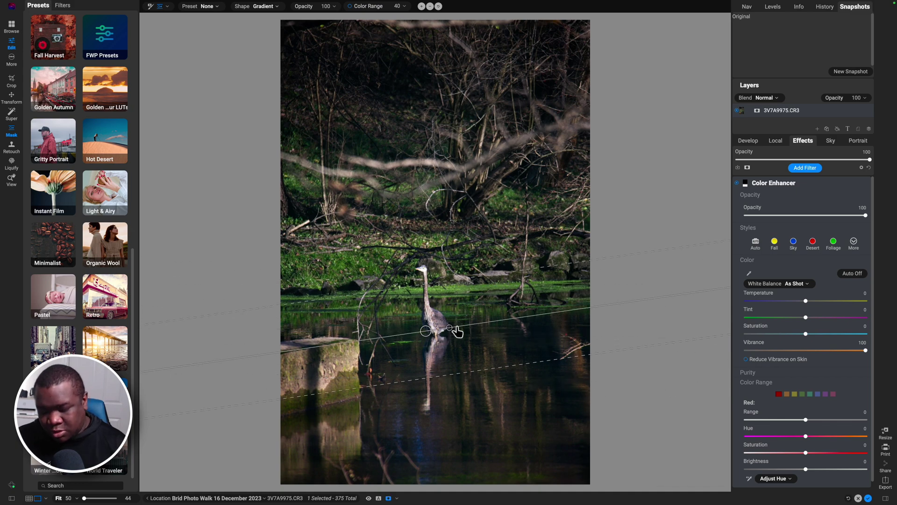
pyautogui.hotkey('ctrl', 'm')
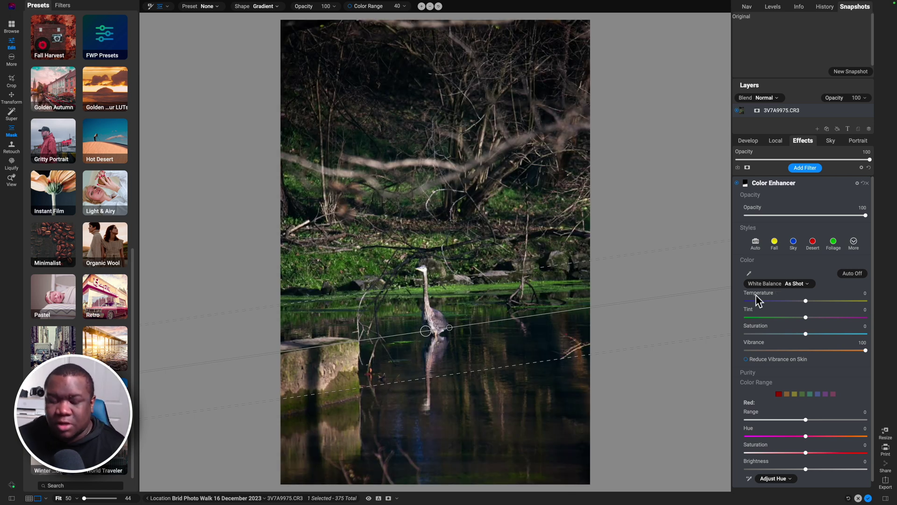
pyautogui.press('z')
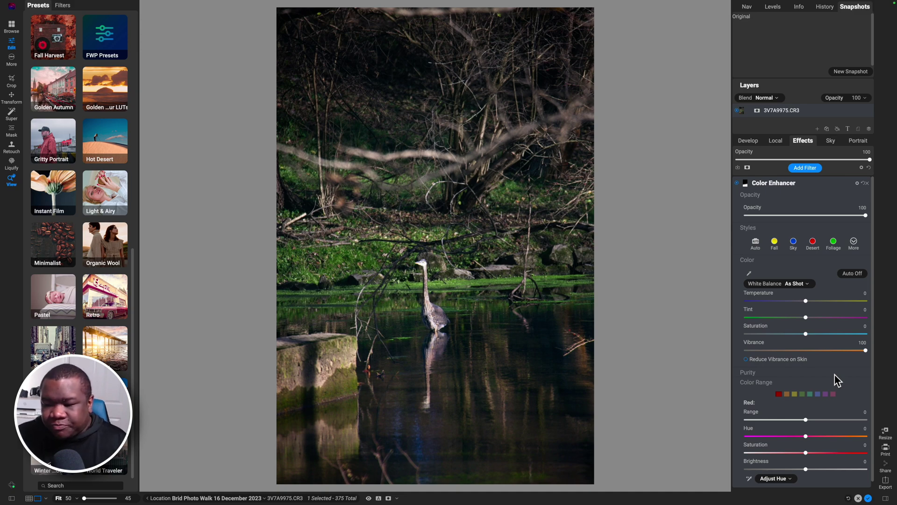
# Step: Set the masked Color Enhancer's vibrance to 24 and temperature to 24, comparing the photo with the filter off and on
pyautogui.click(736, 183)
pyautogui.click(736, 183)
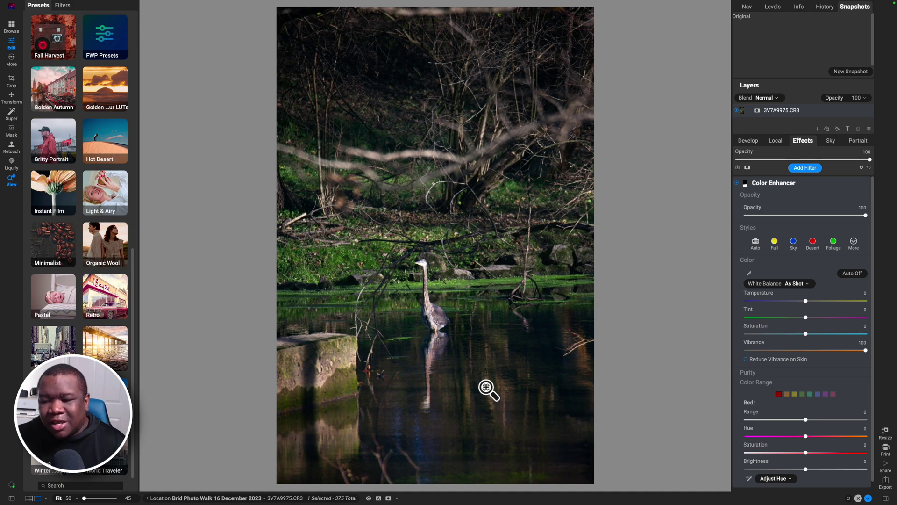
pyautogui.moveTo(864, 355); pyautogui.dragTo(835, 357)
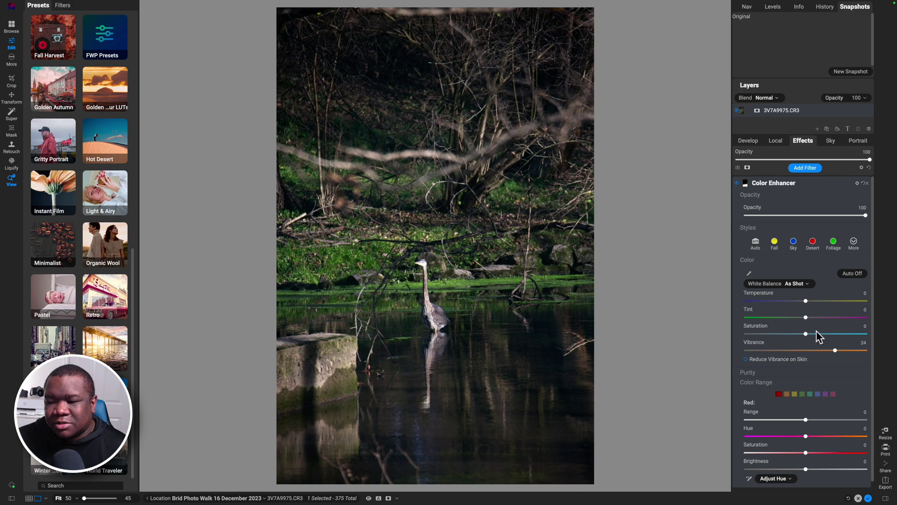
pyautogui.moveTo(806, 301); pyautogui.dragTo(825, 301)
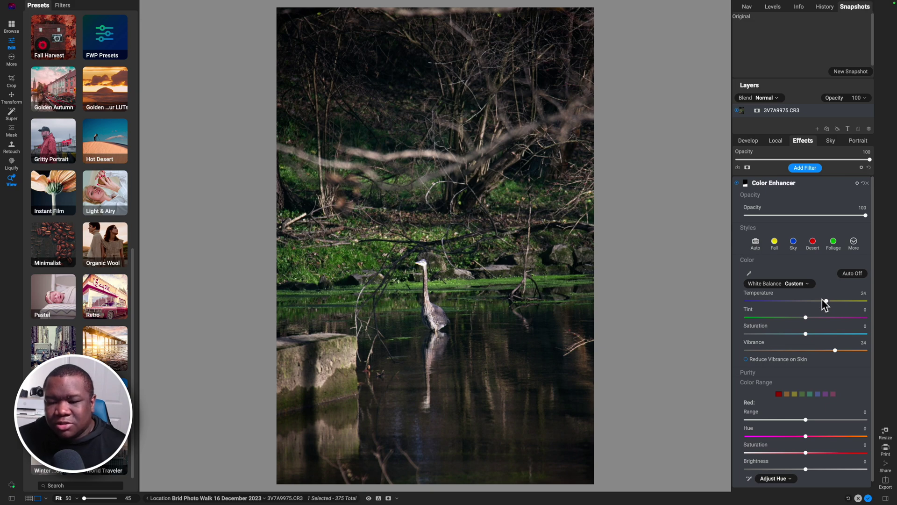
pyautogui.click(736, 181)
pyautogui.click(736, 181)
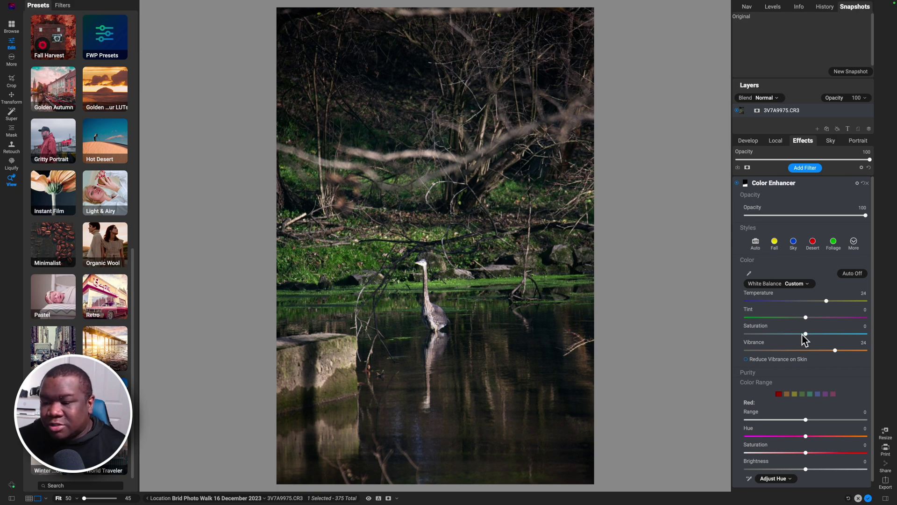
# Step: Set the masked Color Enhancer's saturation to 11 and vibrance to 17, and compare the photo with the filter off and on
pyautogui.moveTo(807, 336); pyautogui.dragTo(820, 335)
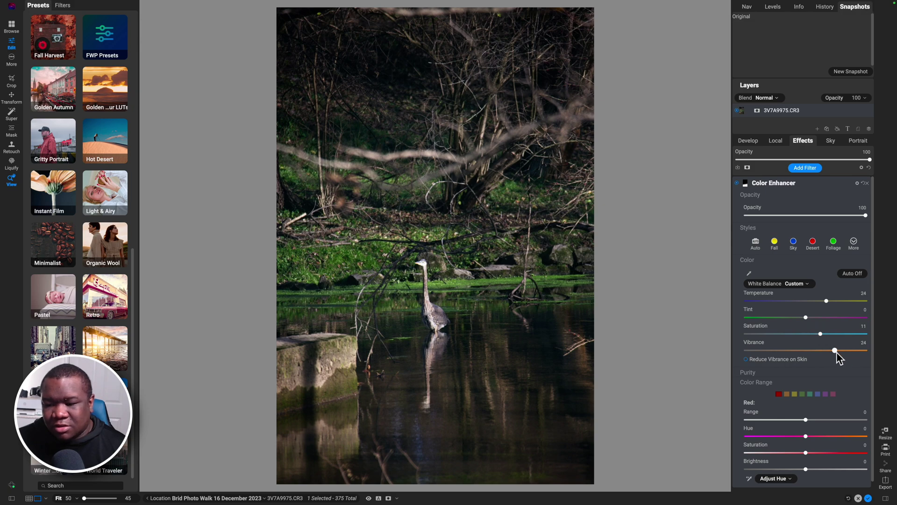
pyautogui.moveTo(836, 355); pyautogui.dragTo(830, 355)
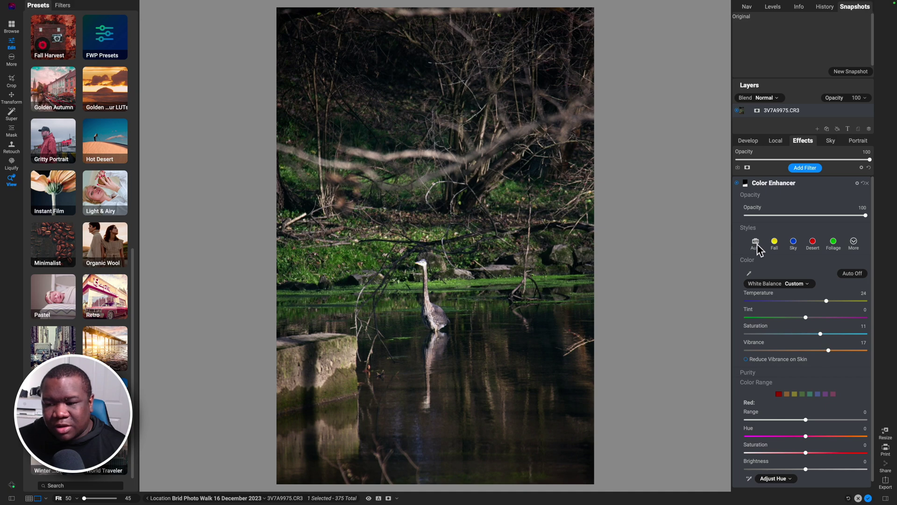
pyautogui.click(737, 184)
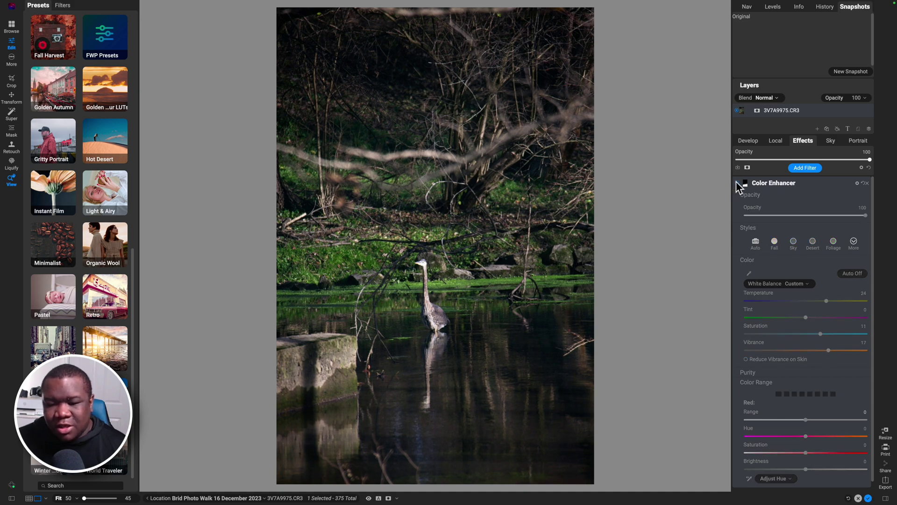
pyautogui.click(738, 184)
pyautogui.click(738, 183)
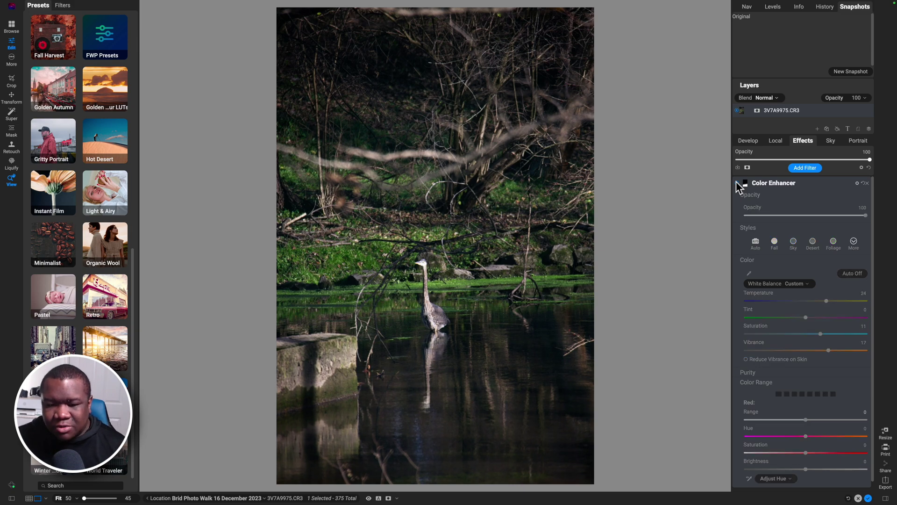
pyautogui.click(737, 184)
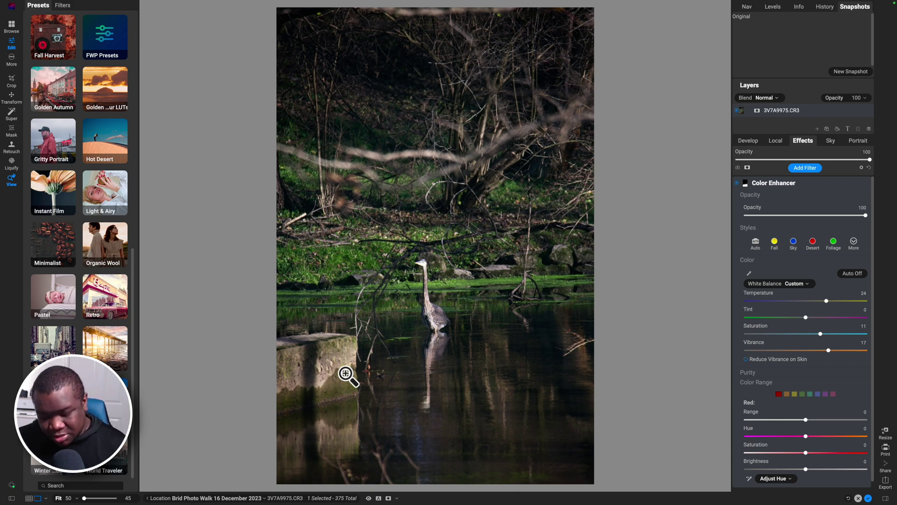
# Step: Crop the photo tighter at the 2x3 aspect, placing the heron along the left third line with its reflection below, and apply the crop
pyautogui.press('c')
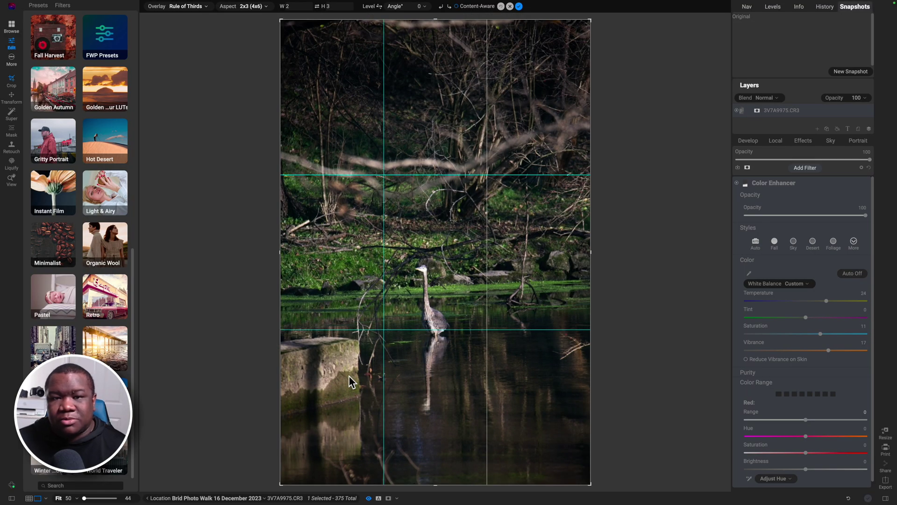
pyautogui.moveTo(279, 484); pyautogui.dragTo(321, 445)
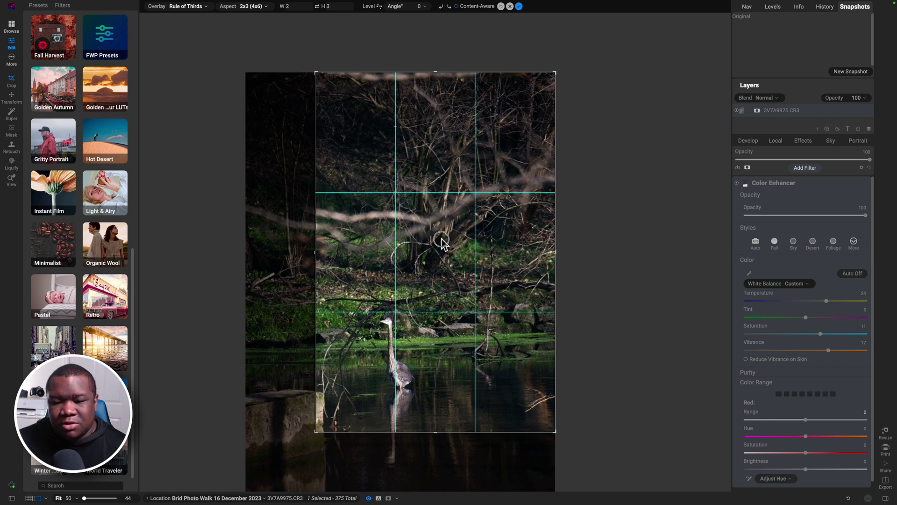
pyautogui.moveTo(444, 248); pyautogui.dragTo(435, 106)
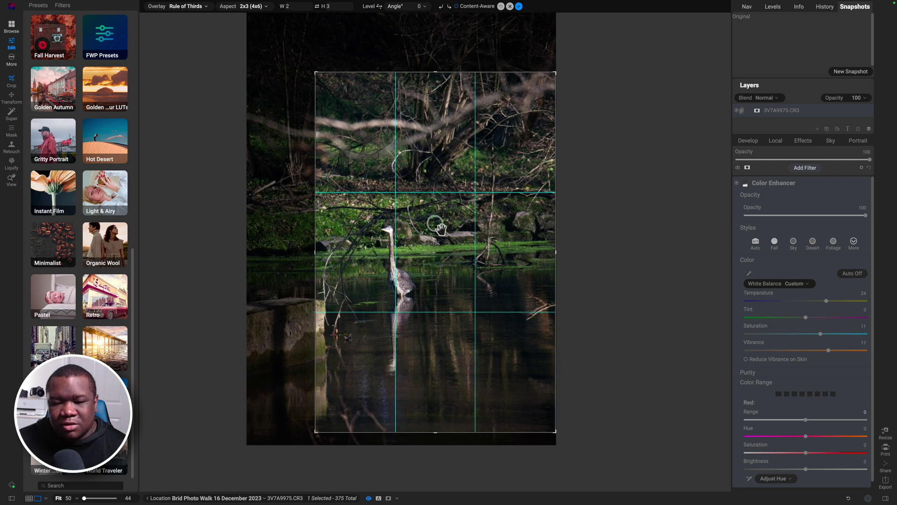
pyautogui.moveTo(437, 227); pyautogui.dragTo(435, 226)
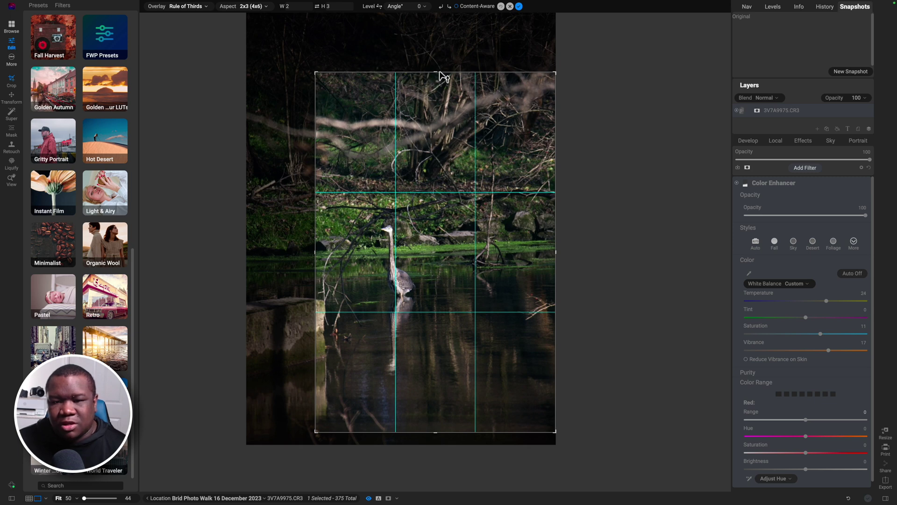
pyautogui.moveTo(439, 102); pyautogui.dragTo(435, 112)
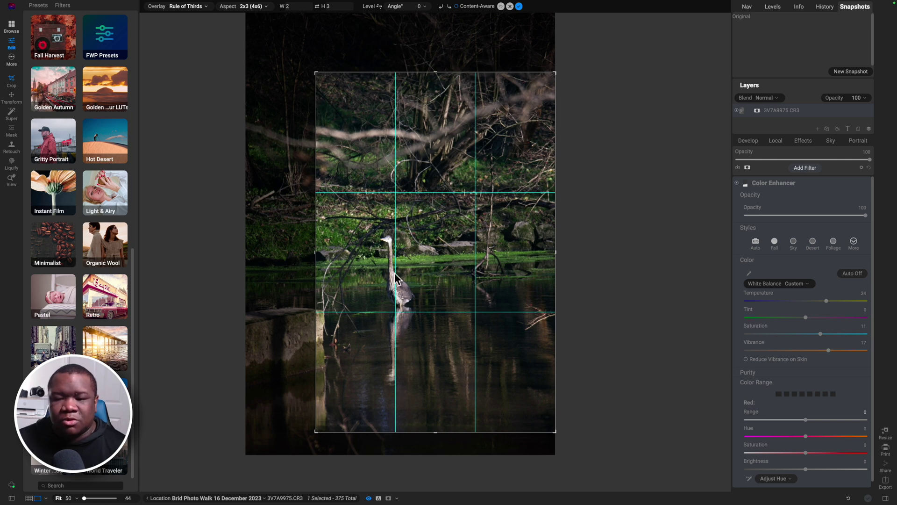
pyautogui.moveTo(413, 293); pyautogui.dragTo(417, 303)
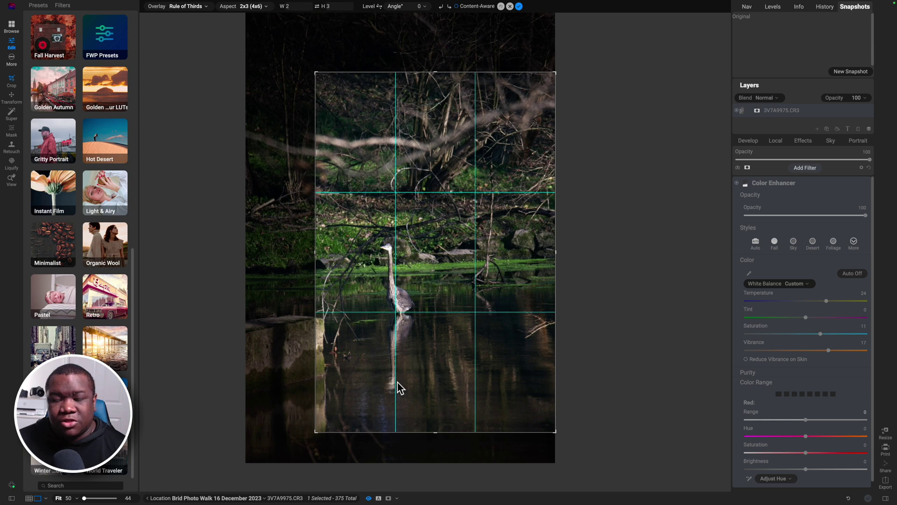
pyautogui.click(519, 7)
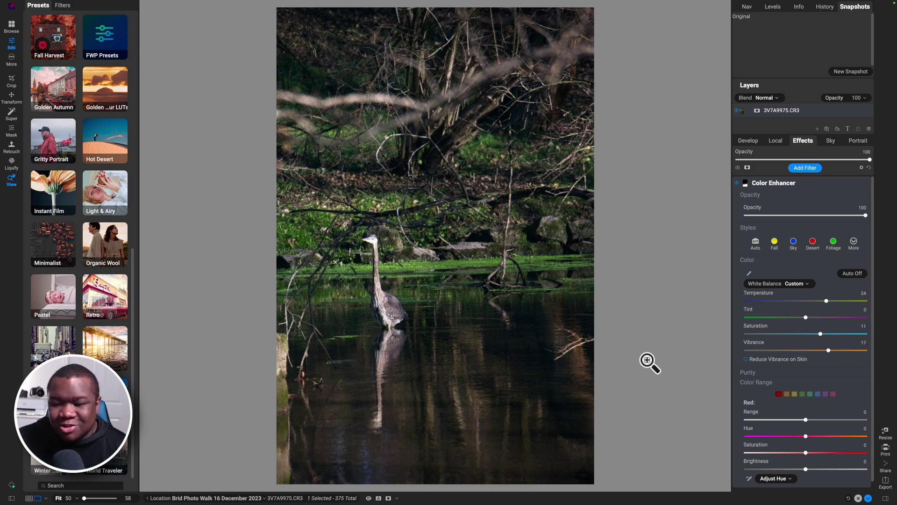
# Step: Set the orange color range of the water-masked Color Enhancer to saturation 100, hue 16 and brightness 15
pyautogui.scroll(-1, 849, 385)
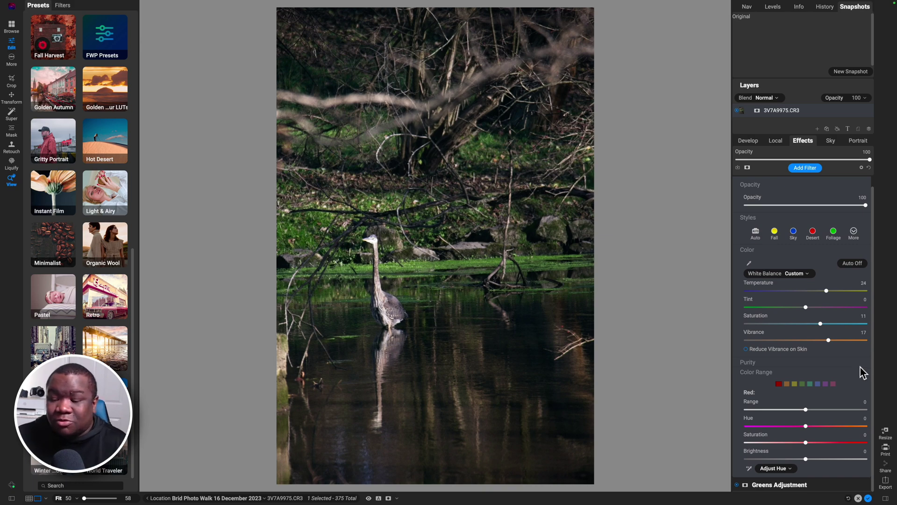
pyautogui.click(787, 384)
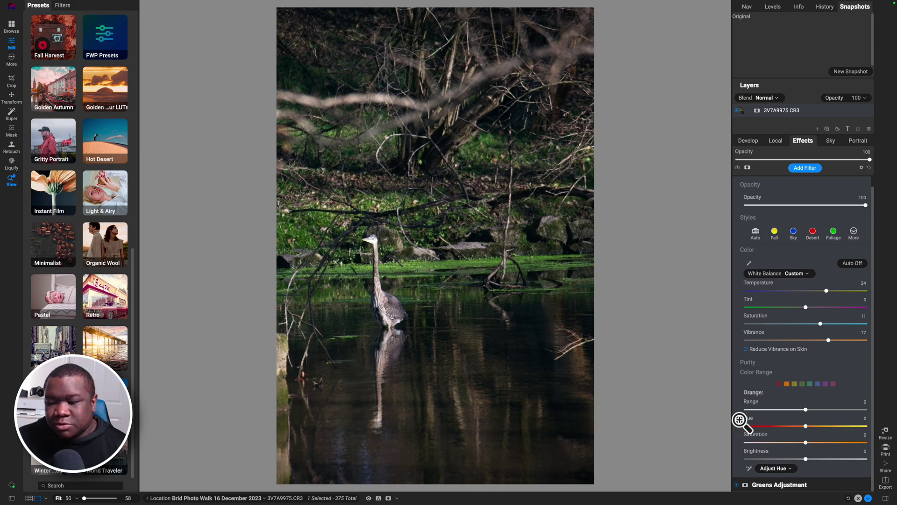
pyautogui.moveTo(806, 443); pyautogui.dragTo(887, 445)
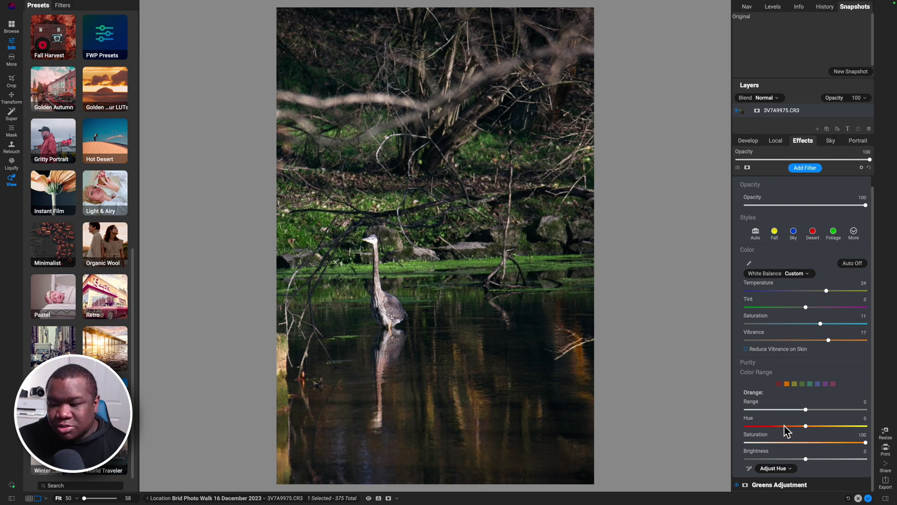
pyautogui.moveTo(804, 425); pyautogui.dragTo(827, 427)
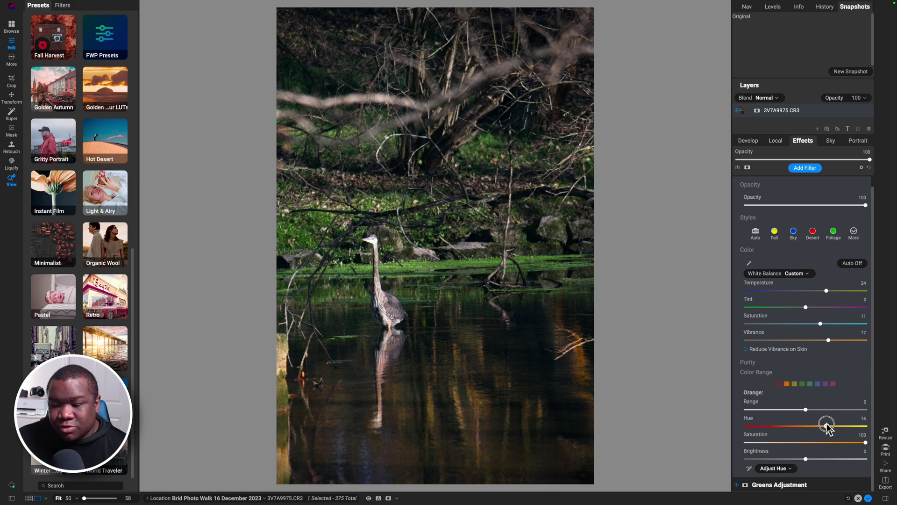
pyautogui.moveTo(806, 458); pyautogui.dragTo(827, 461)
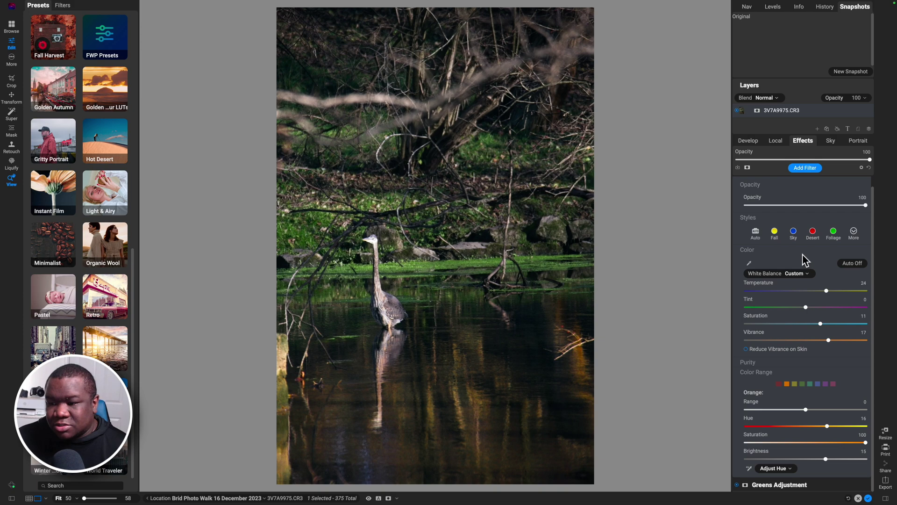
# Step: Compare the photo with the water-masked Color Enhancer off and on, and reduce the orange range's saturation moderately
pyautogui.scroll(1, 802, 257)
pyautogui.click(737, 183)
pyautogui.click(737, 183)
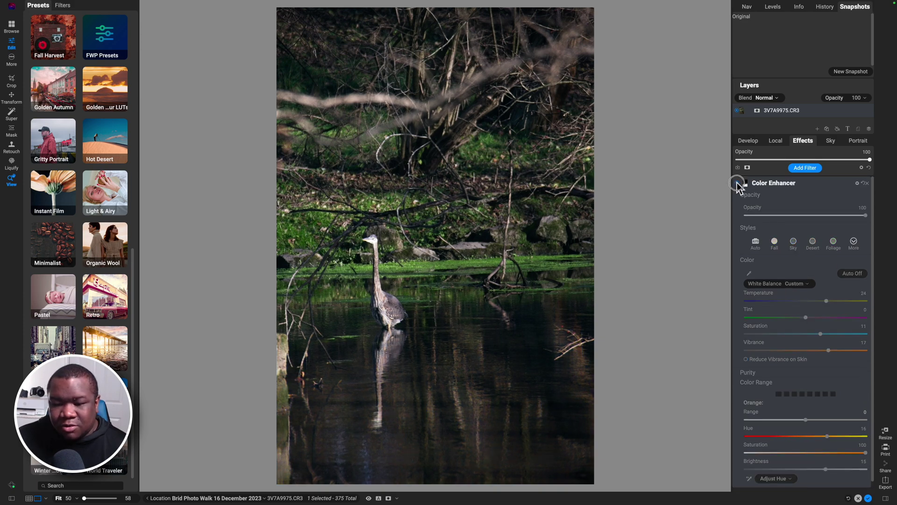
pyautogui.moveTo(865, 452); pyautogui.dragTo(846, 453)
# Step: Set the filter's yellow color range to saturation 24, brightness 14 and hue -44, and compare the photo with the filter off and on
pyautogui.click(794, 393)
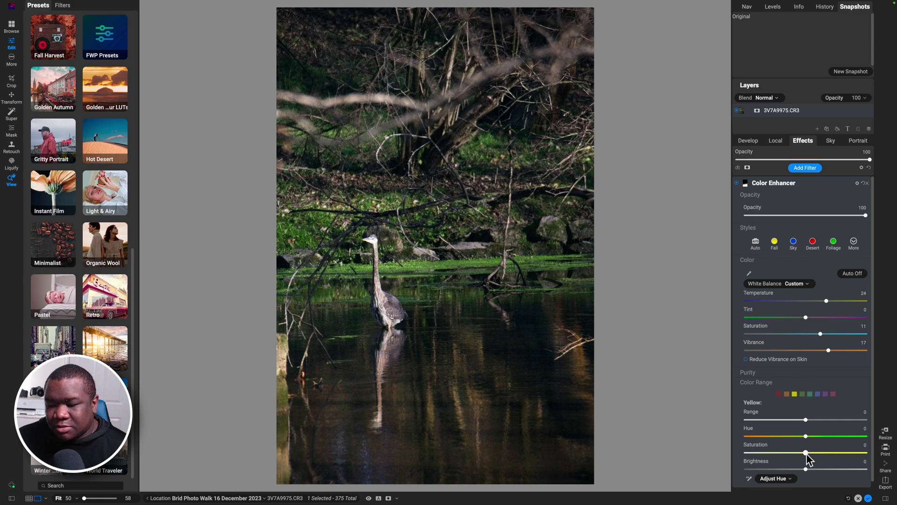
pyautogui.moveTo(806, 453); pyautogui.dragTo(824, 469)
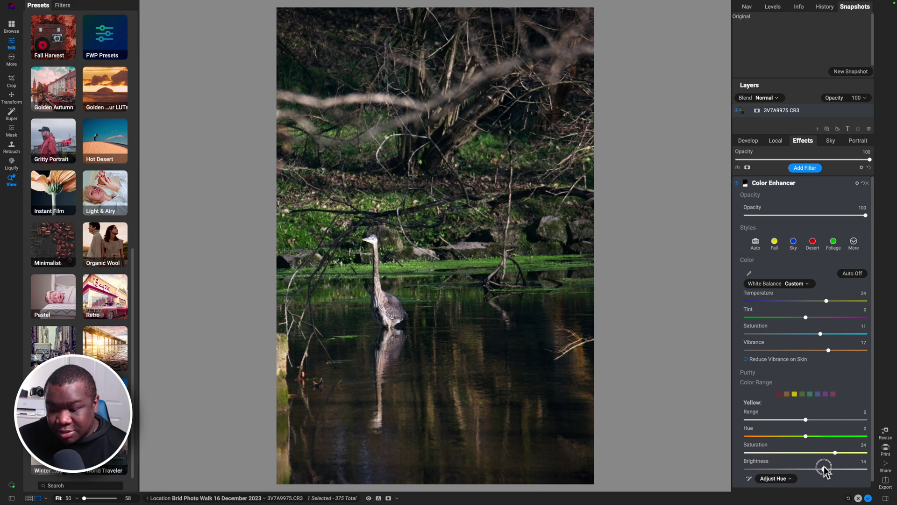
pyautogui.moveTo(805, 436); pyautogui.dragTo(762, 437)
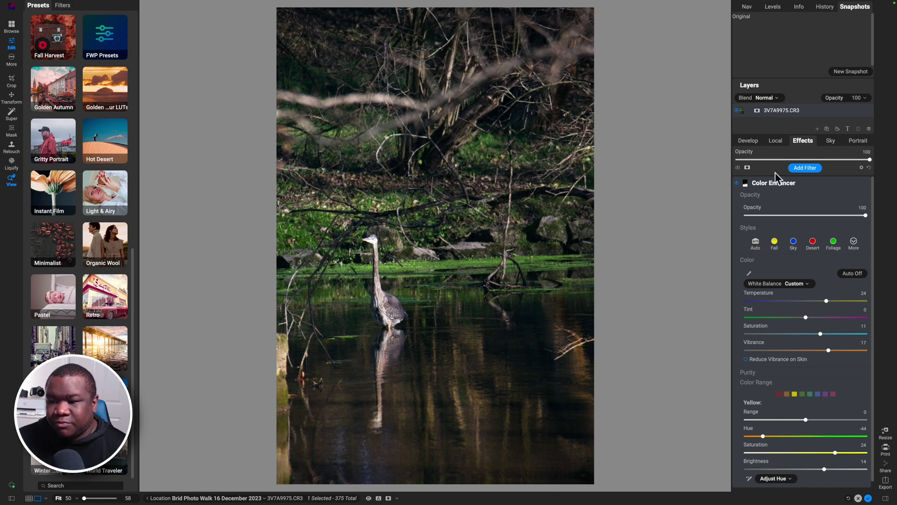
pyautogui.click(737, 183)
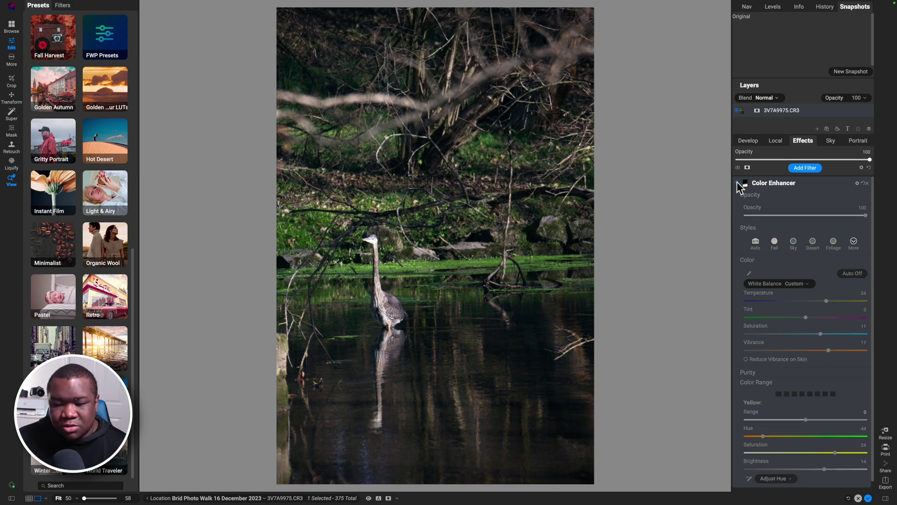
pyautogui.click(738, 184)
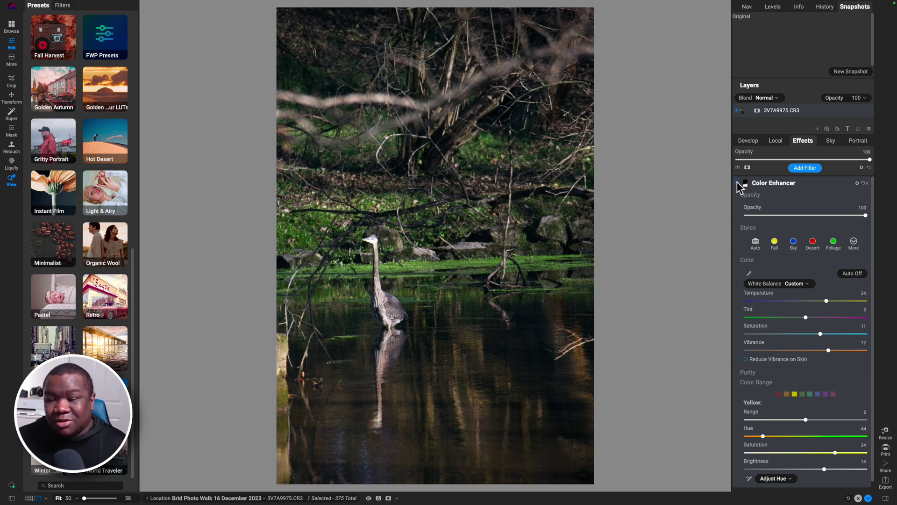
# Step: Rename the water-masked Color Enhancer filter to "Bottom Warm"
pyautogui.doubleClick(760, 183)
pyautogui.write('Bottom Warm')
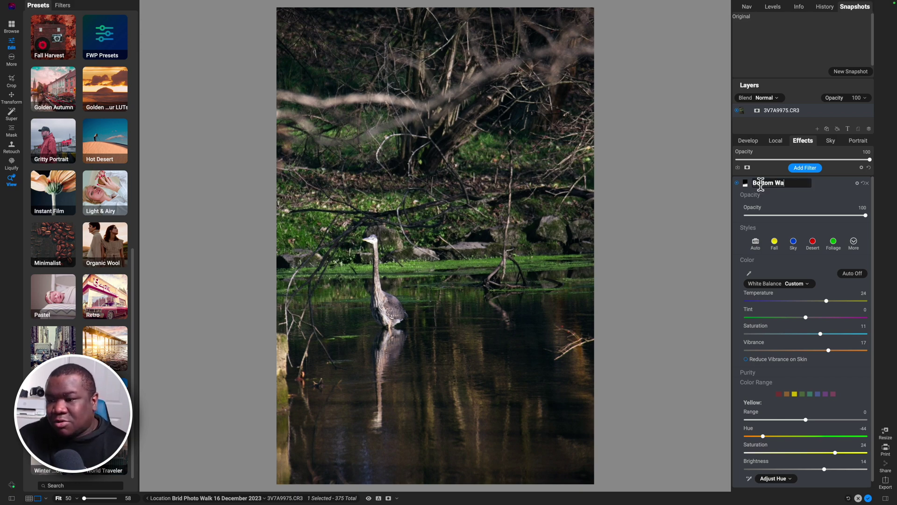
pyautogui.press('Return')
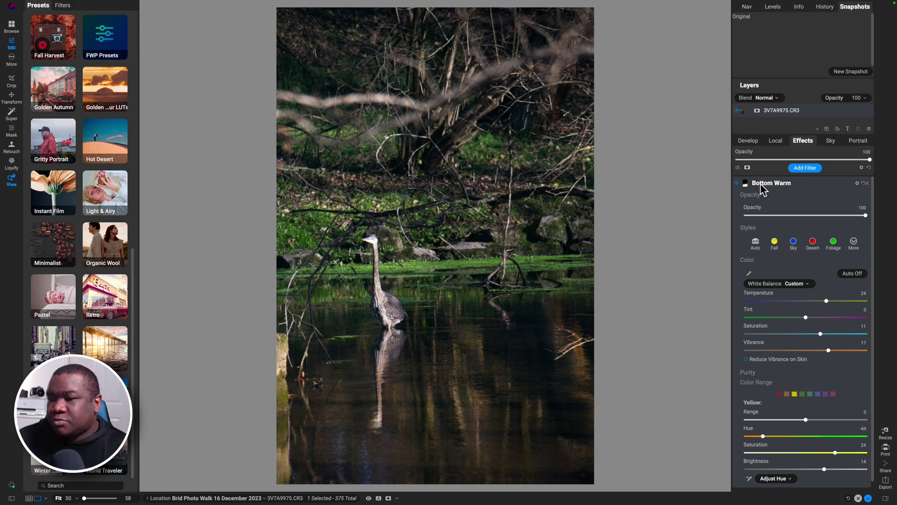
# Step: Add another Color Enhancer and mask it with a Linear Bottom gradient on the bank above the heron, tilted slightly, limiting it to the upper area
pyautogui.click(797, 182)
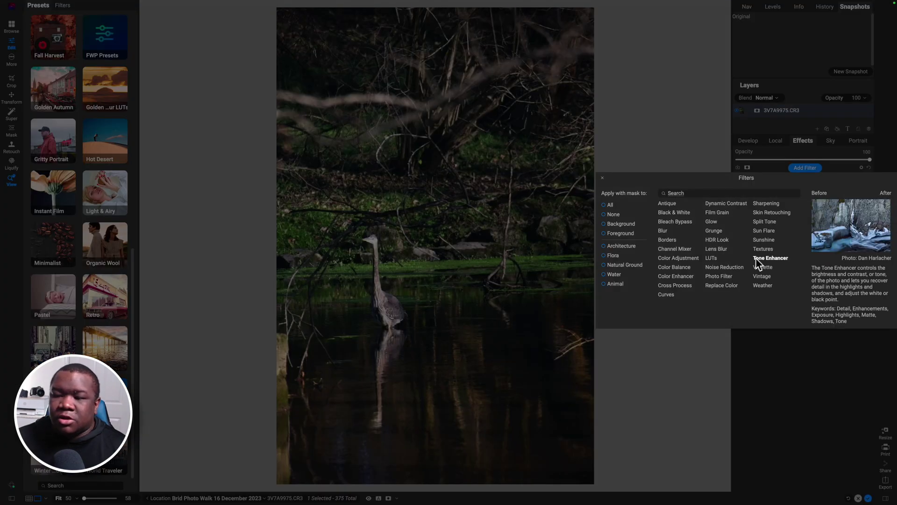
pyautogui.click(674, 276)
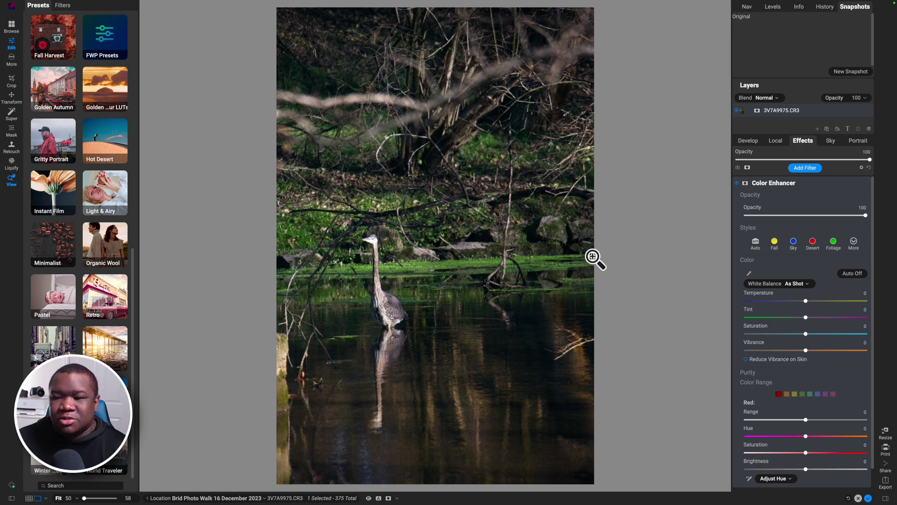
pyautogui.press('m')
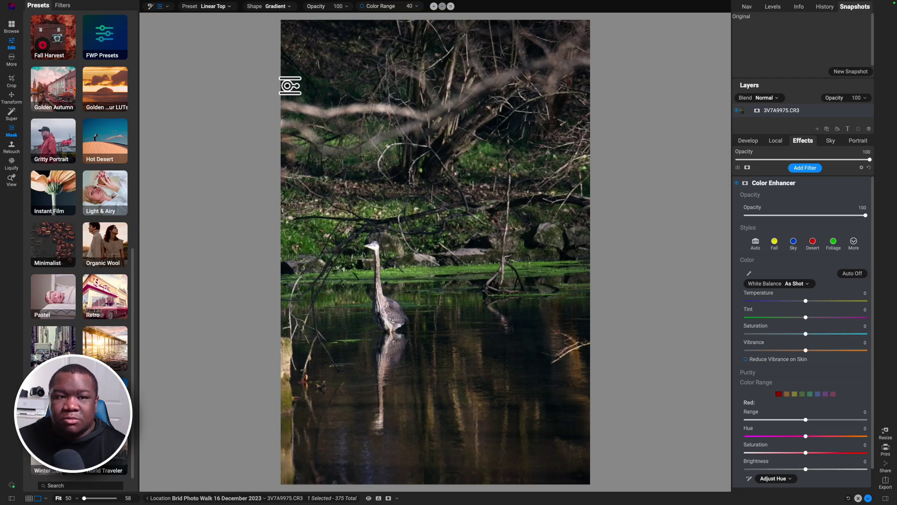
pyautogui.click(224, 6)
pyautogui.click(221, 37)
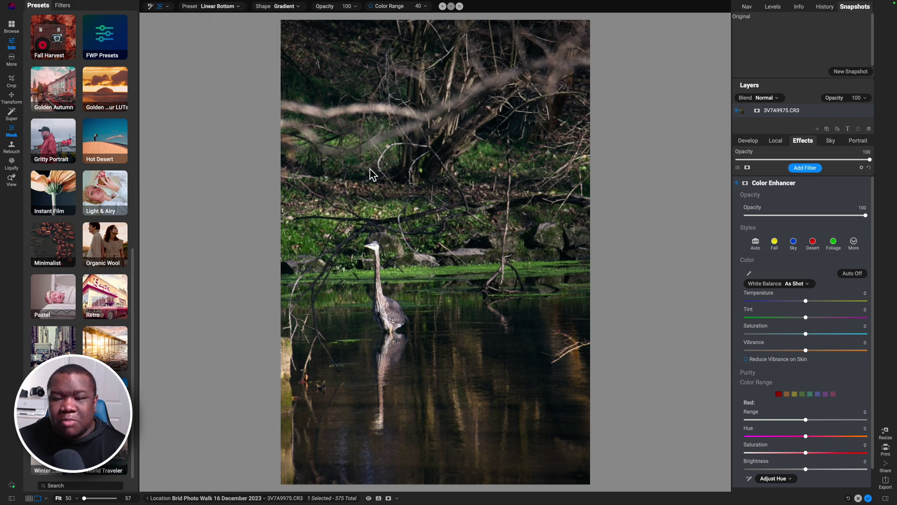
pyautogui.click(426, 204)
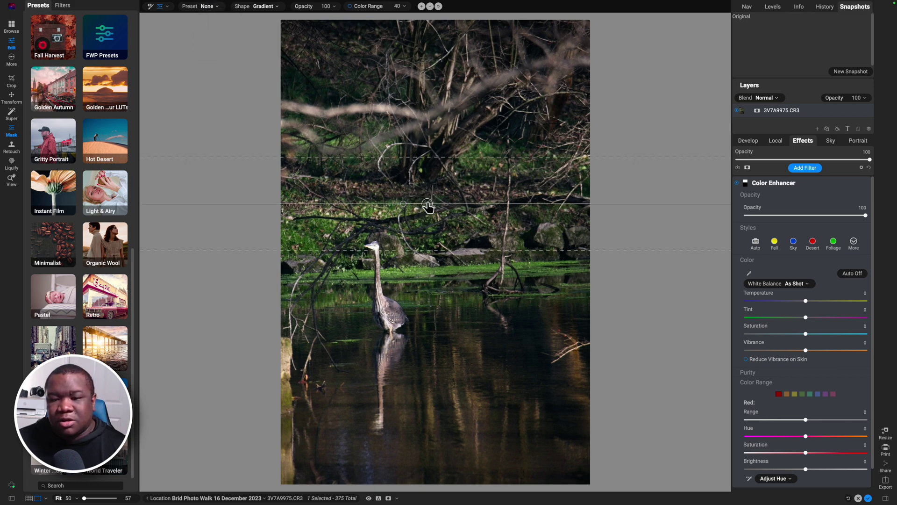
pyautogui.hotkey('ctrl', 'm')
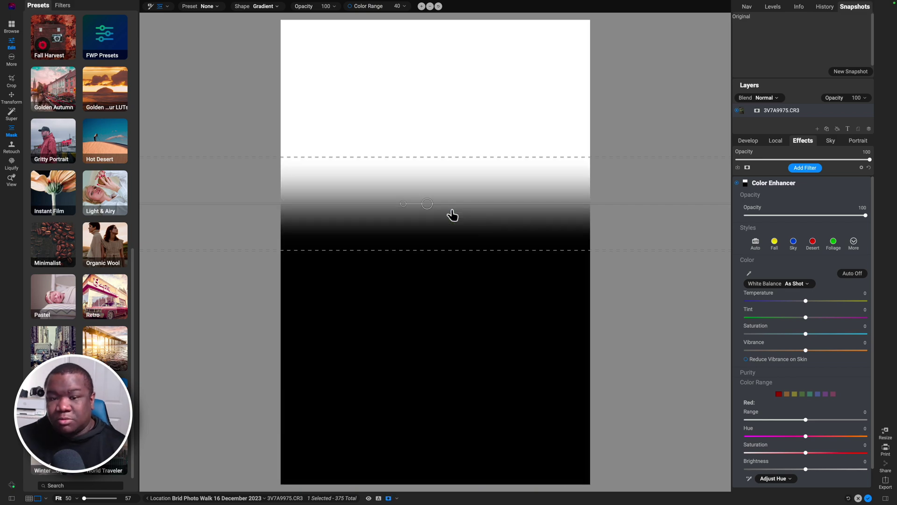
pyautogui.hotkey('ctrl', 'm')
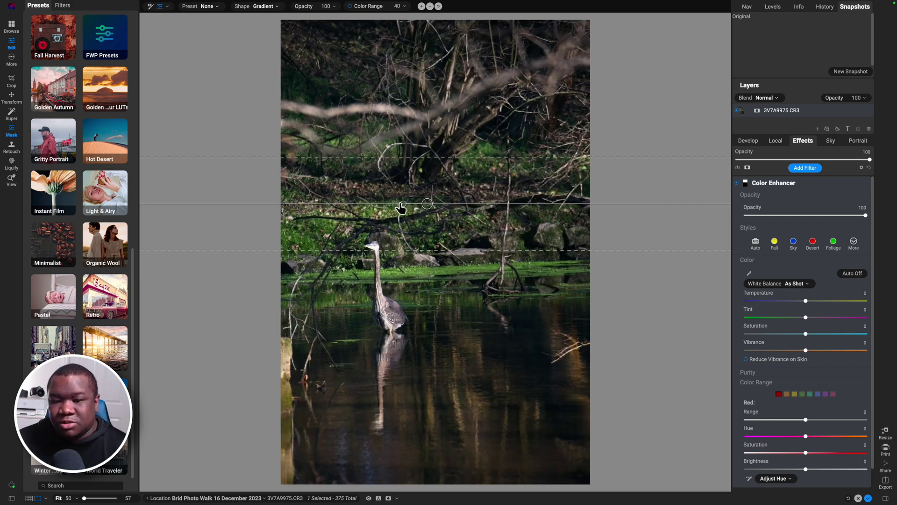
pyautogui.moveTo(401, 206); pyautogui.dragTo(402, 208)
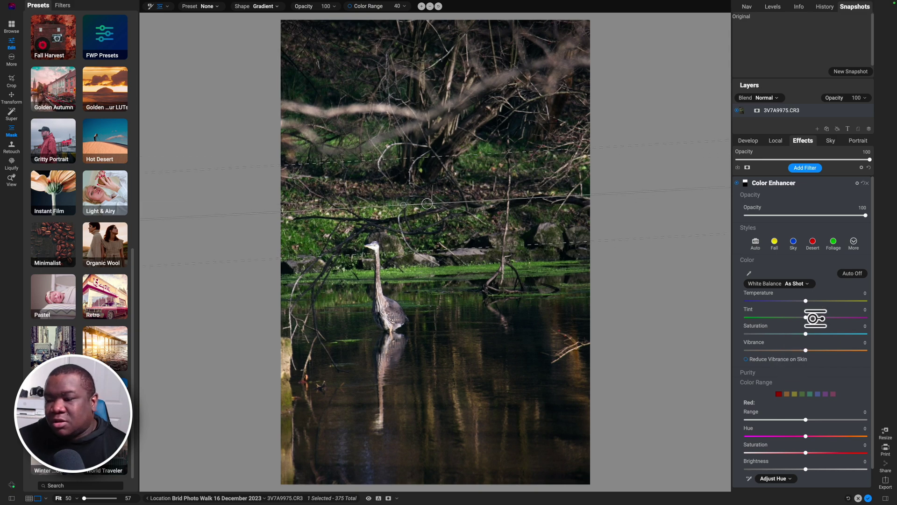
# Step: Set the upper-area Color Enhancer's temperature to 10, saturation to 2 and vibrance to 19
pyautogui.moveTo(807, 303); pyautogui.dragTo(824, 304)
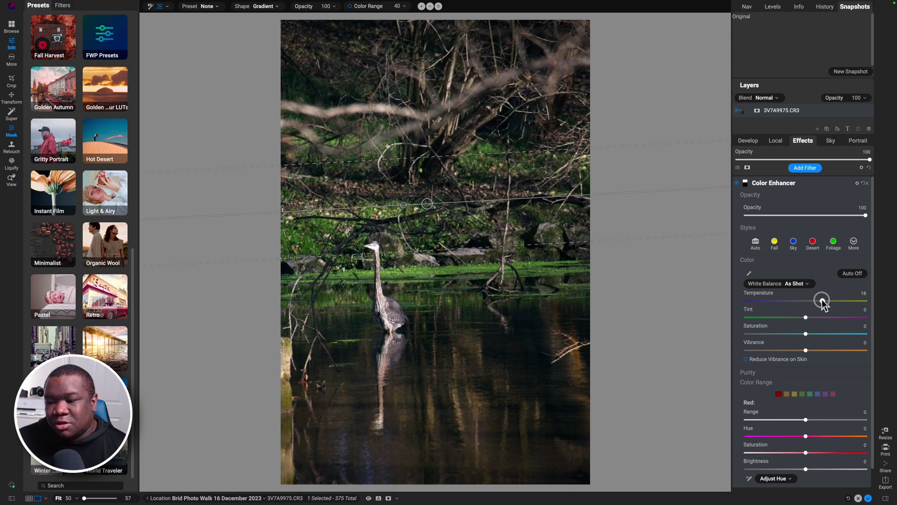
pyautogui.moveTo(805, 350)
pyautogui.mouseDown()
pyautogui.moveTo(836, 354)
pyautogui.moveTo(807, 334)
pyautogui.mouseUp()
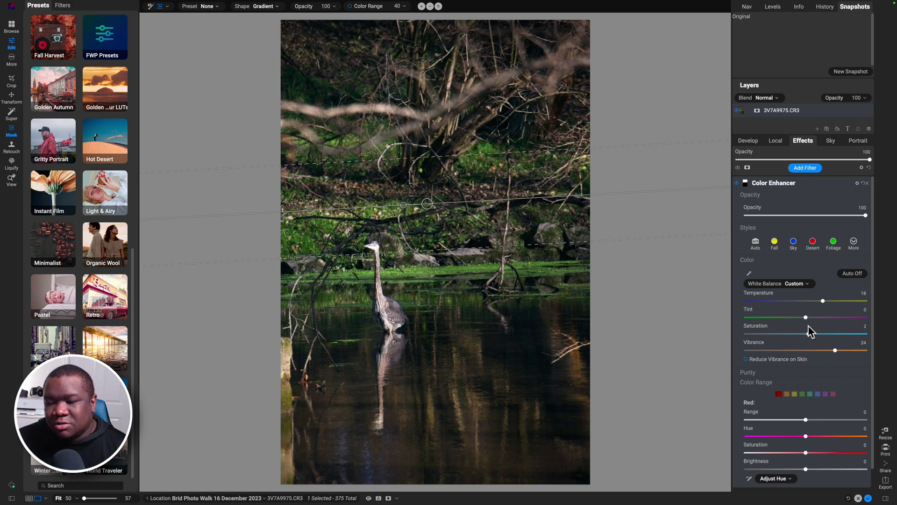
pyautogui.moveTo(822, 301); pyautogui.dragTo(818, 302)
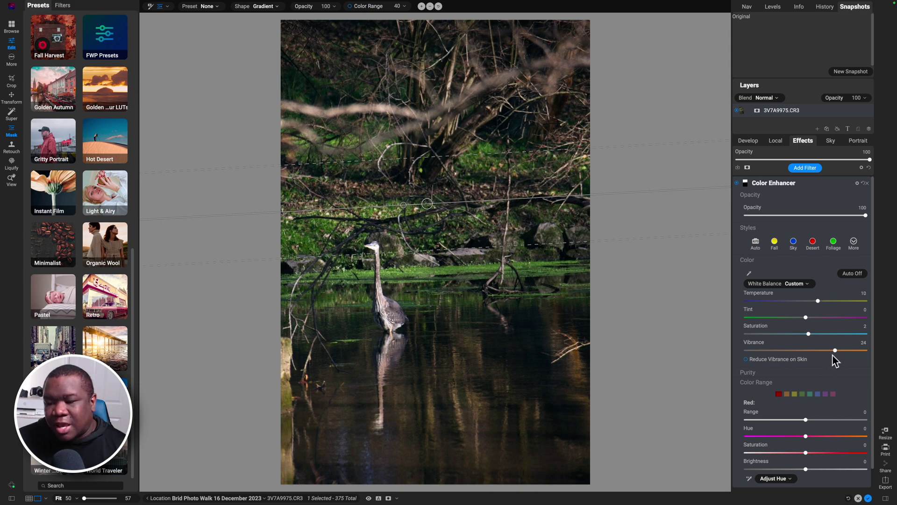
pyautogui.moveTo(835, 351); pyautogui.dragTo(831, 351)
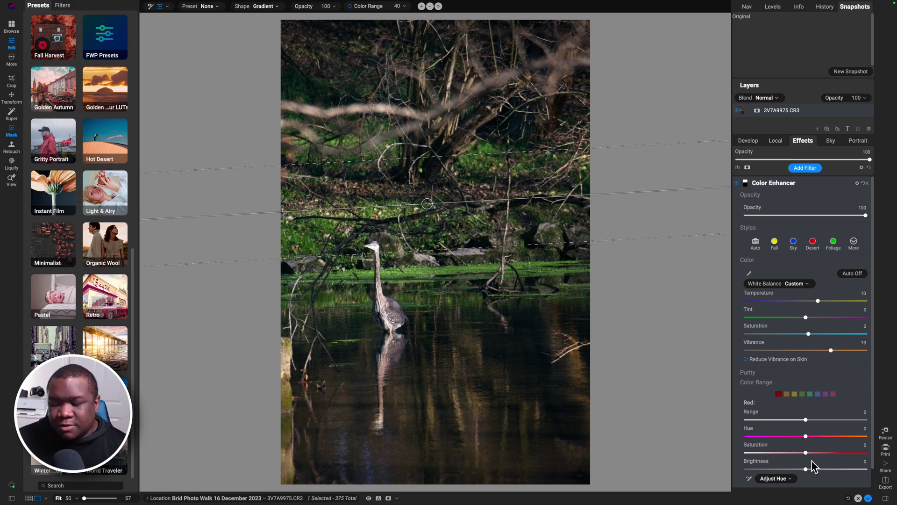
# Step: Set the upper-area filter's orange color range to saturation 17, hue -15 and brightness 9
pyautogui.click(787, 394)
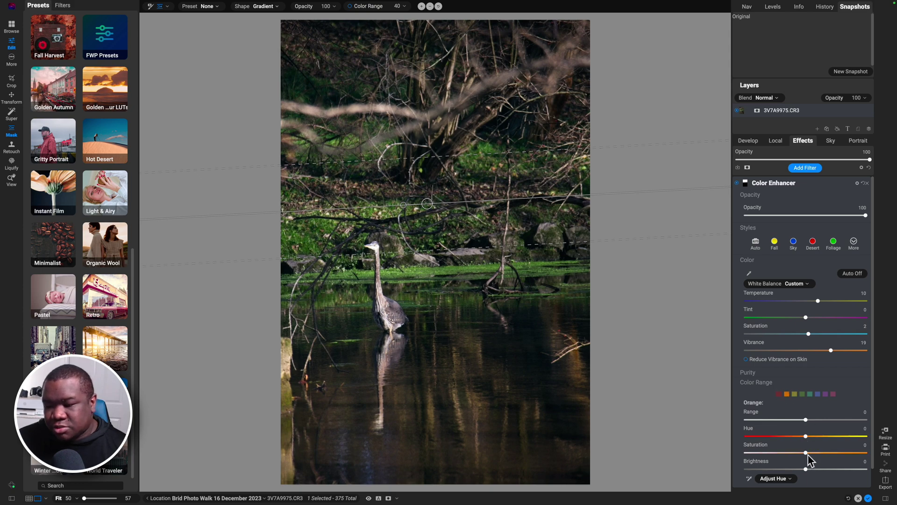
pyautogui.moveTo(806, 452); pyautogui.dragTo(786, 436)
pyautogui.moveTo(804, 468)
pyautogui.mouseDown()
pyautogui.moveTo(753, 473)
pyautogui.moveTo(818, 471)
pyautogui.mouseUp()
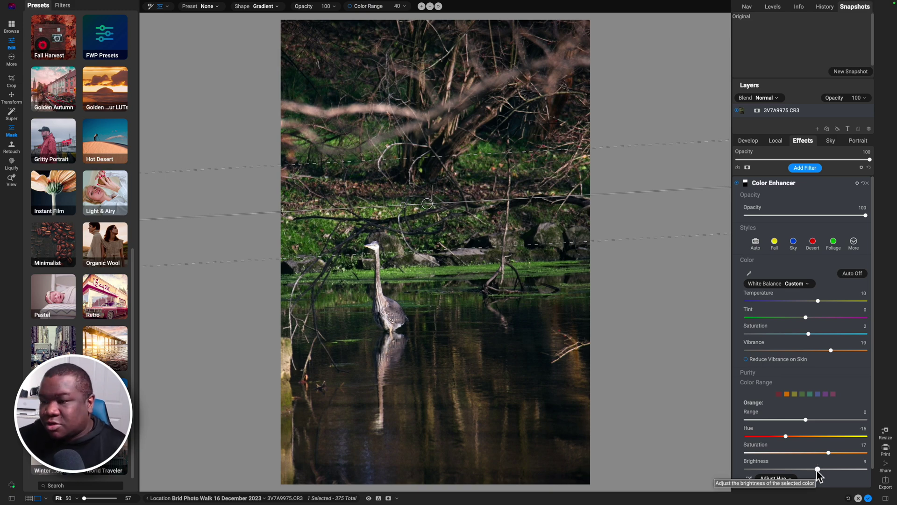
# Step: Rename the upper-area Color Enhancer filter to "Top Warm Colors"
pyautogui.doubleClick(793, 183)
pyautogui.write('Top Po')
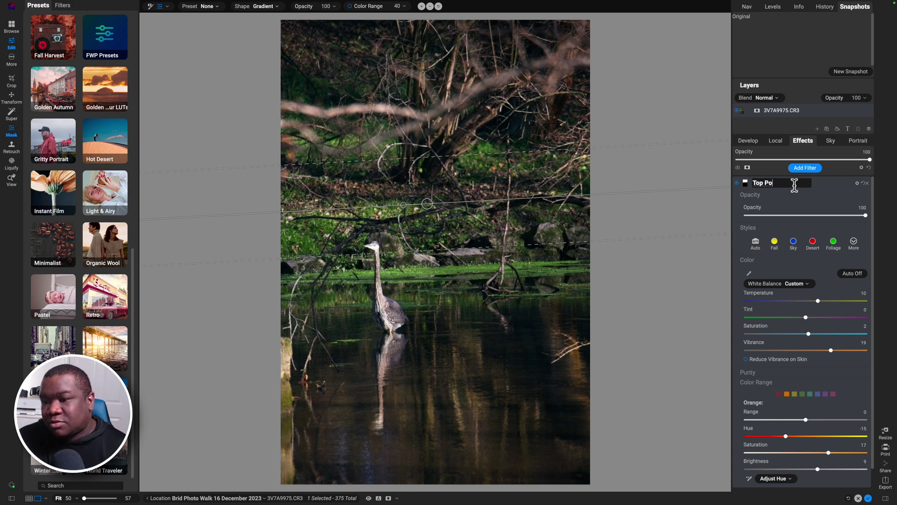
pyautogui.write('rtion')
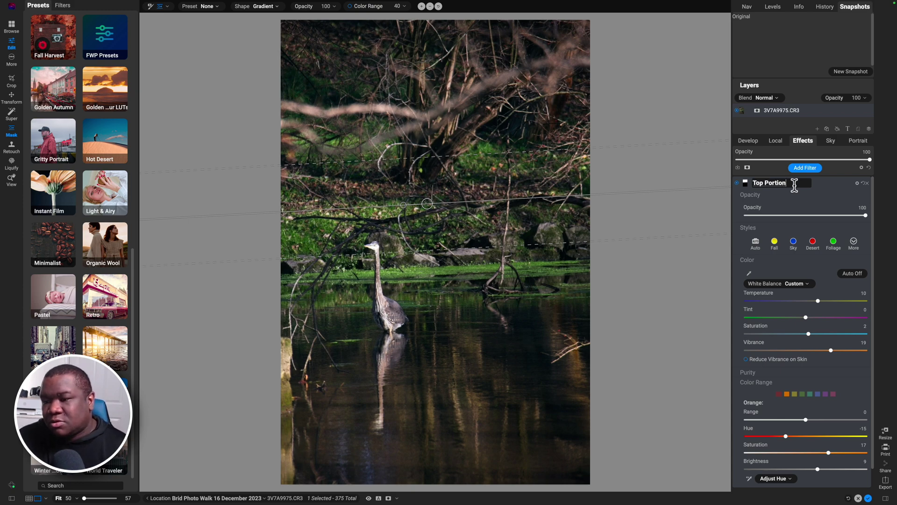
pyautogui.press('BackSpace')
pyautogui.press('BackSpace')
pyautogui.press('BackSpace')
pyautogui.press('BackSpace')
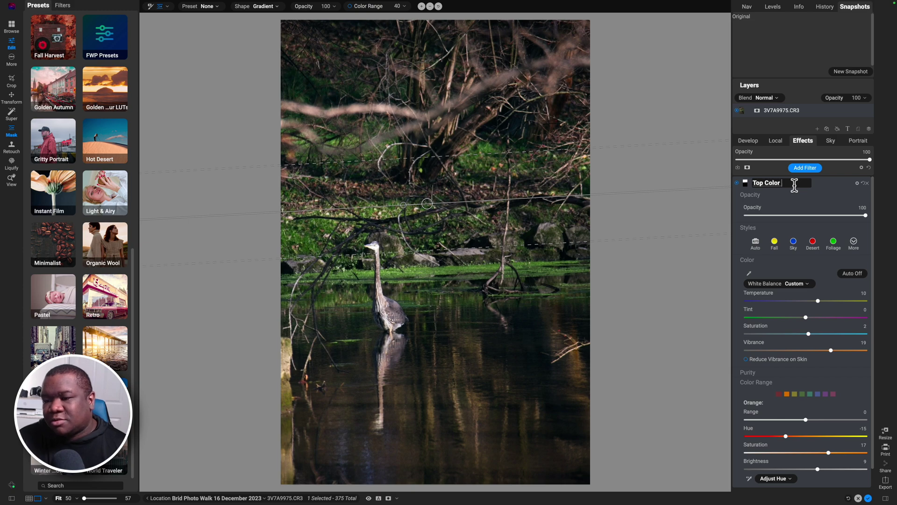
pyautogui.press('BackSpace')
pyautogui.press('BackSpace')
pyautogui.press('BackSpace')
pyautogui.press('BackSpace')
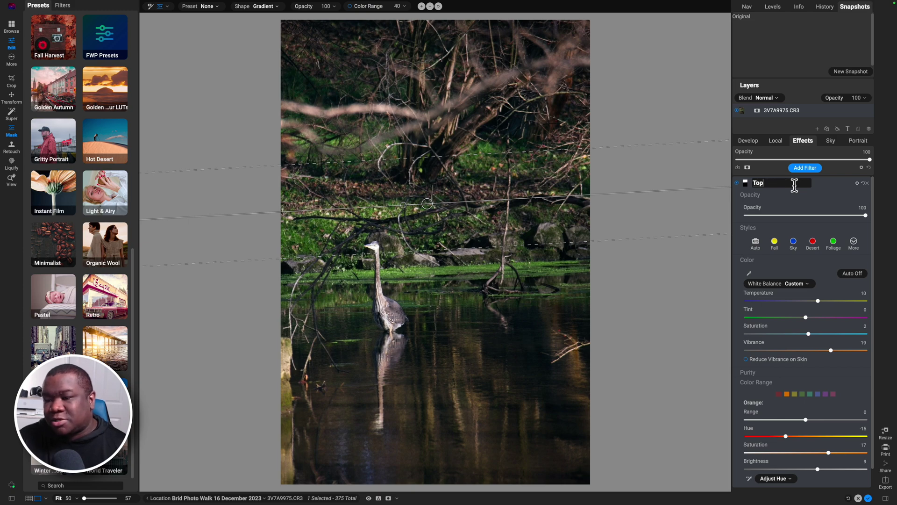
pyautogui.write('Warm Ton')
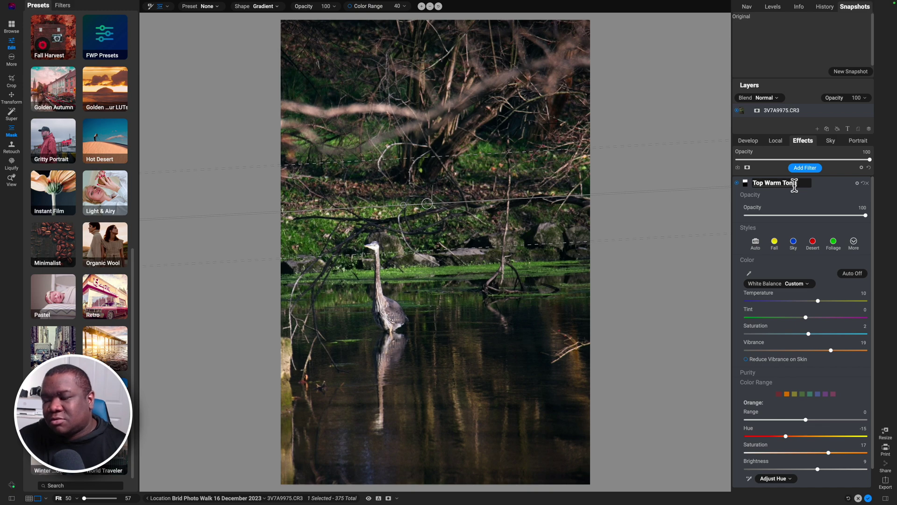
pyautogui.press('BackSpace')
pyautogui.press('BackSpace')
pyautogui.press('BackSpace')
pyautogui.write('Colors')
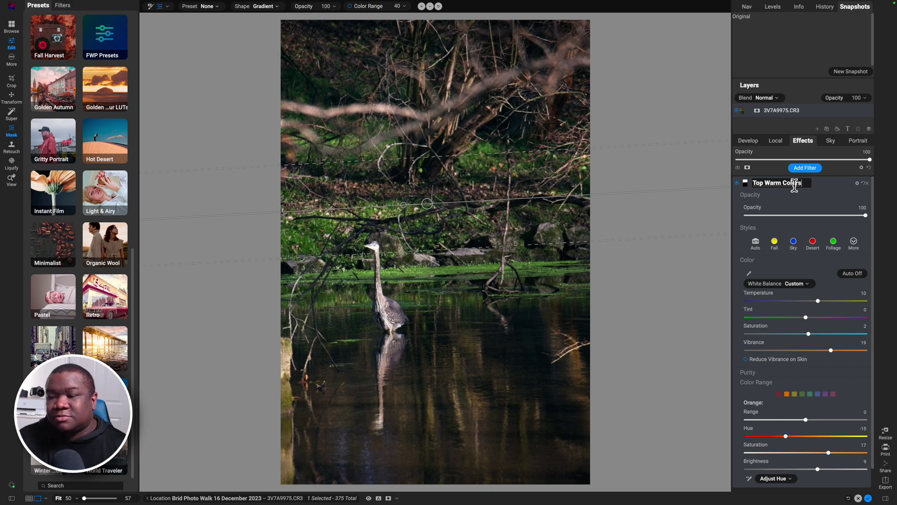
pyautogui.press('Return')
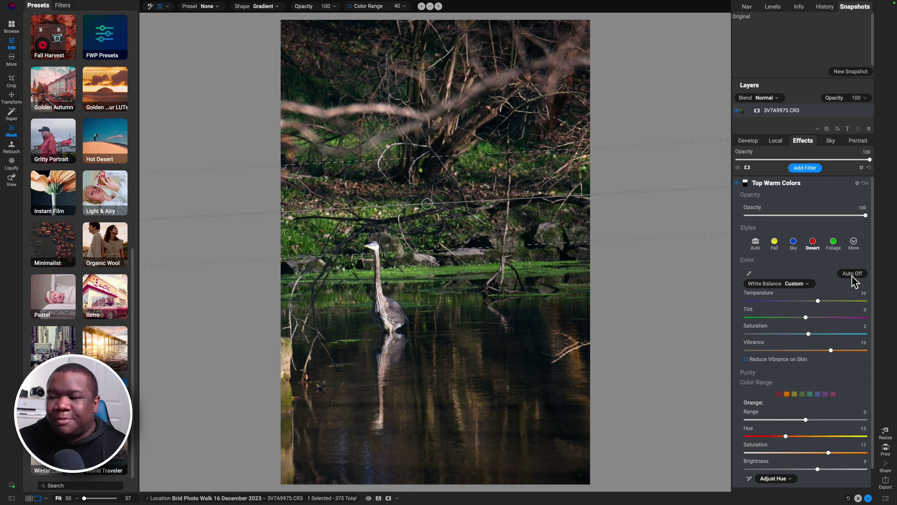
# Step: Collapse the Top Warm Colors filter's settings and compare the photo with the preview off and on
pyautogui.click(789, 187)
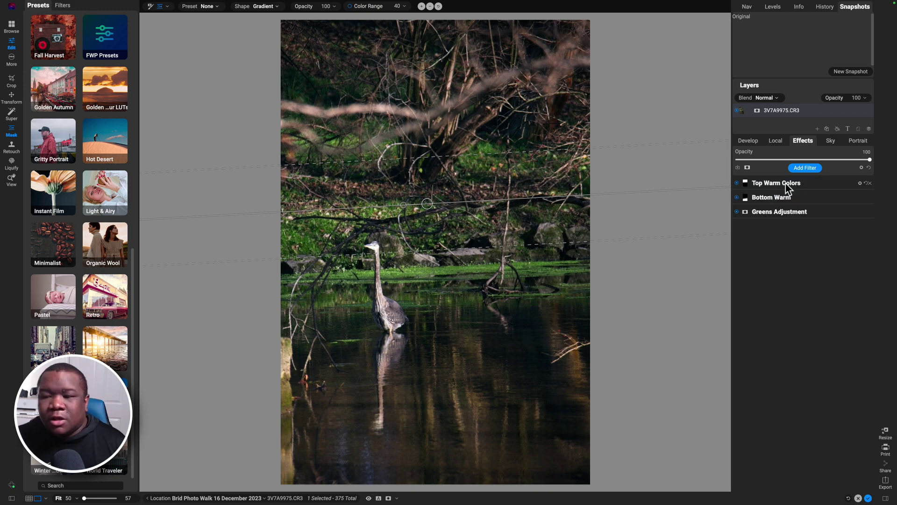
pyautogui.press('z')
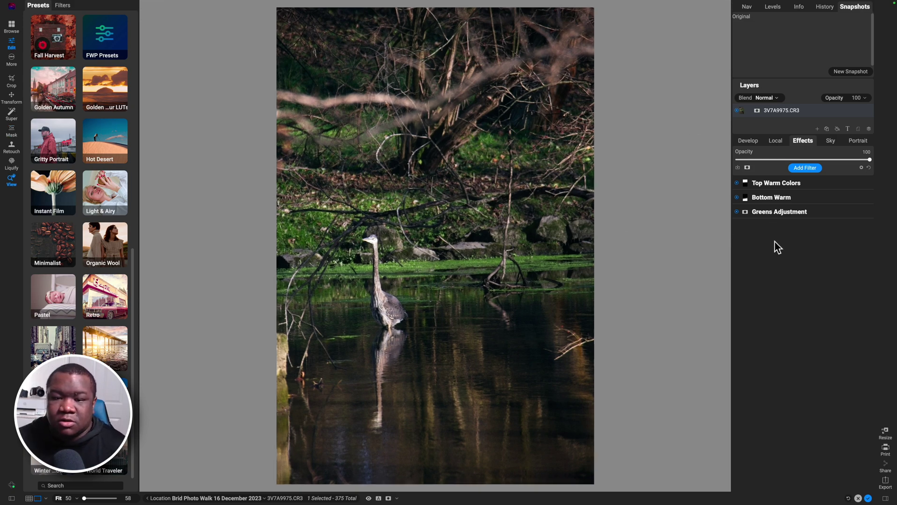
pyautogui.hotkey('ctrl', 'p')
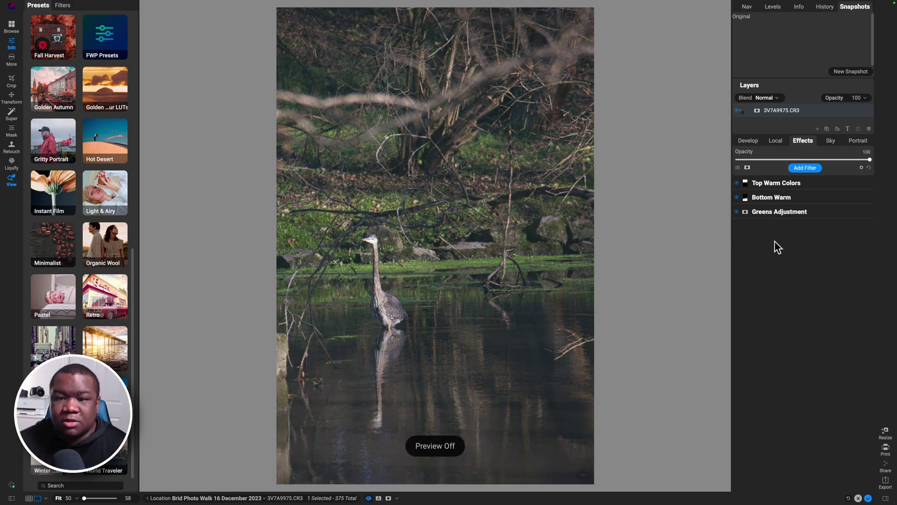
pyautogui.hotkey('ctrl', 'p')
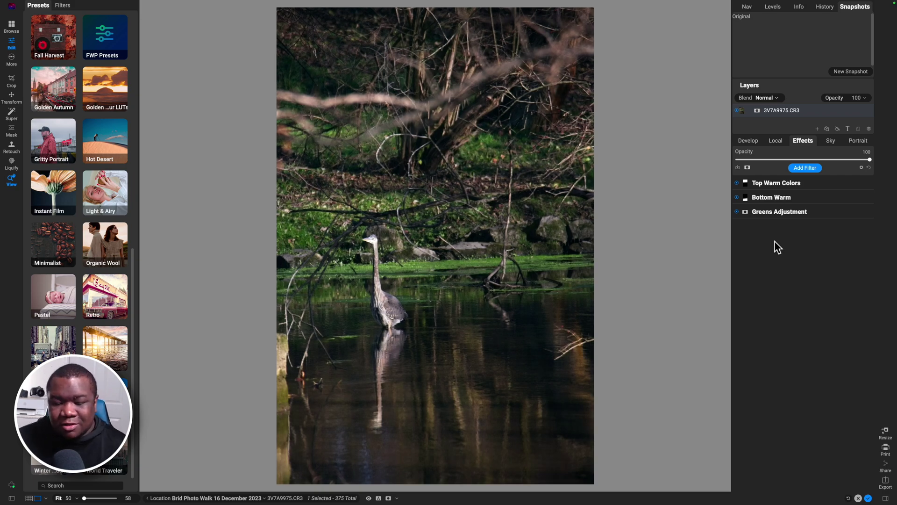
# Step: Add a Sun Flare filter of type Sun Flare with the Sun-Flare-03 texture and set its opacity to 70
pyautogui.click(805, 167)
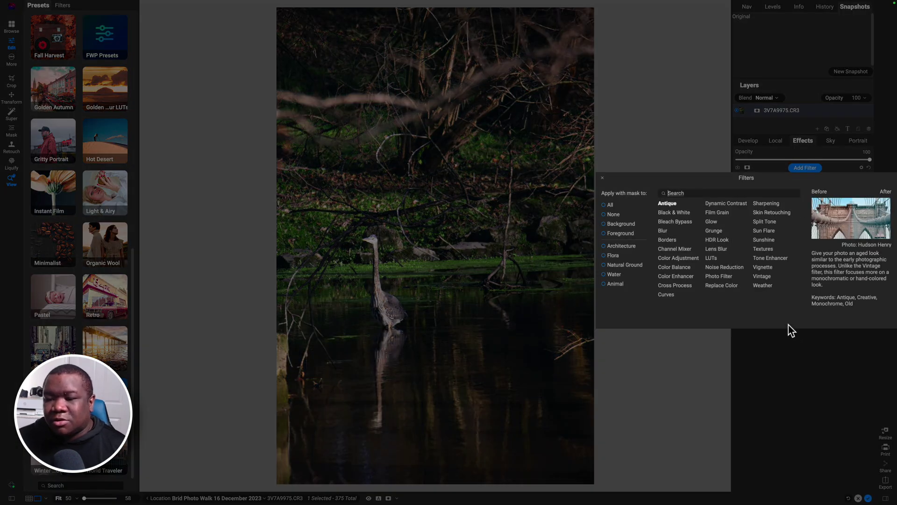
pyautogui.click(764, 231)
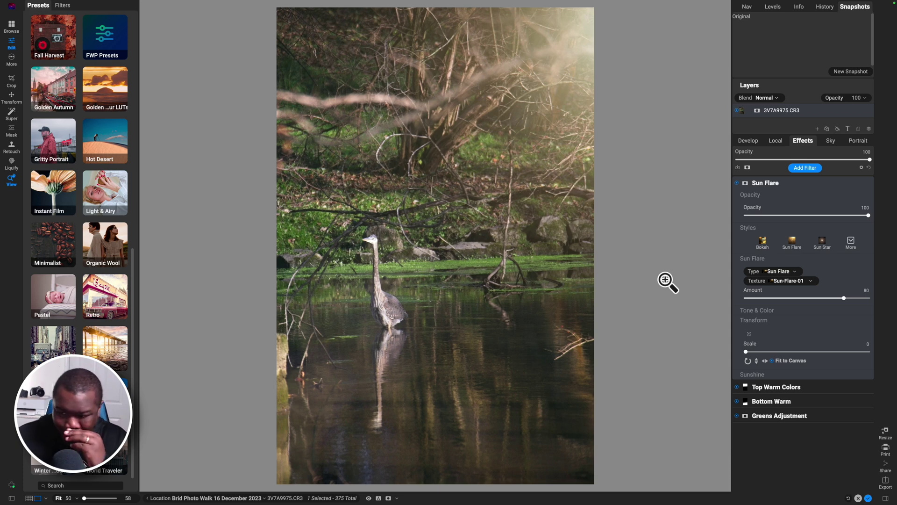
pyautogui.click(792, 273)
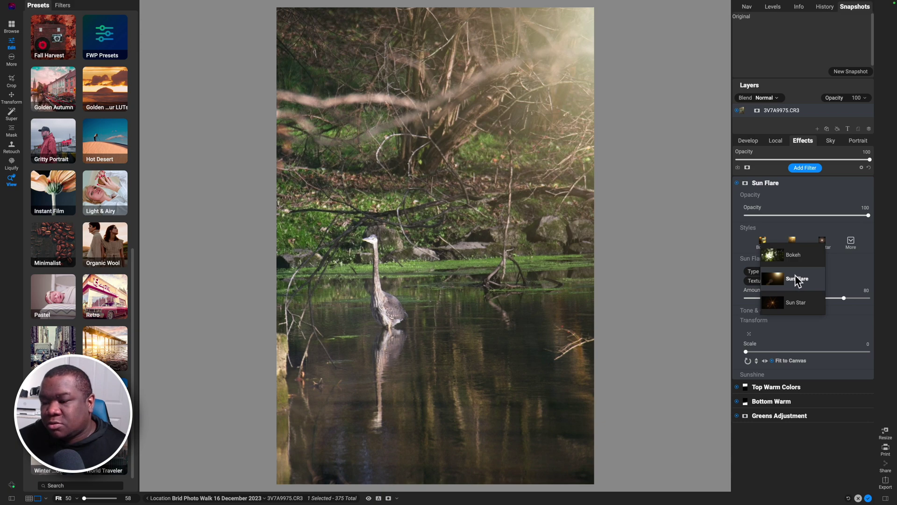
pyautogui.click(795, 279)
pyautogui.click(795, 283)
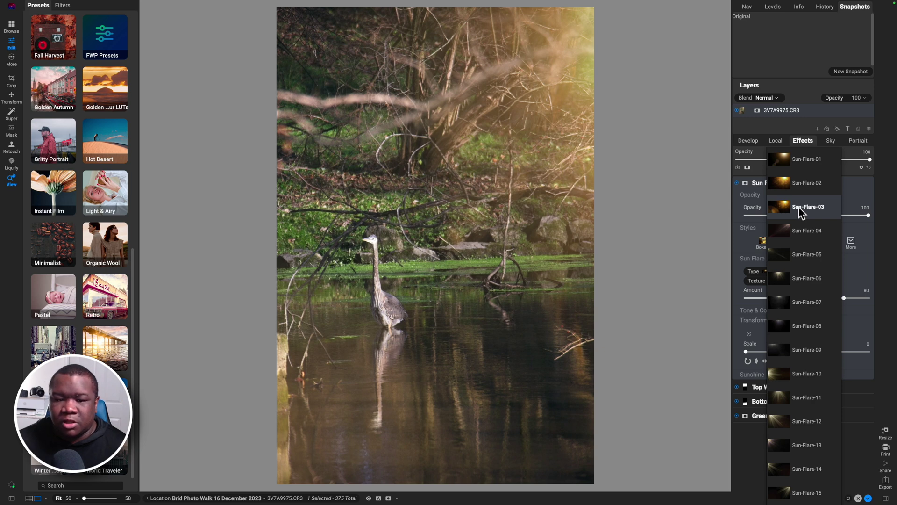
pyautogui.click(800, 209)
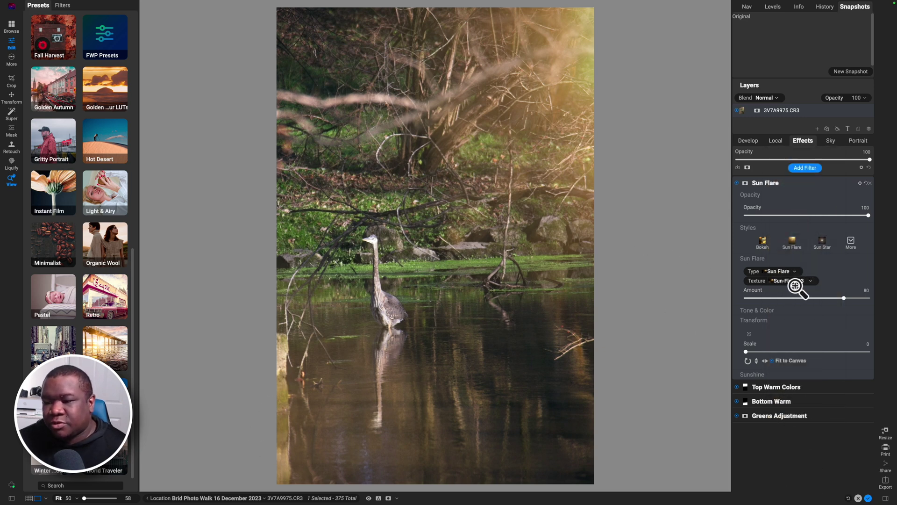
pyautogui.moveTo(868, 216); pyautogui.dragTo(831, 219)
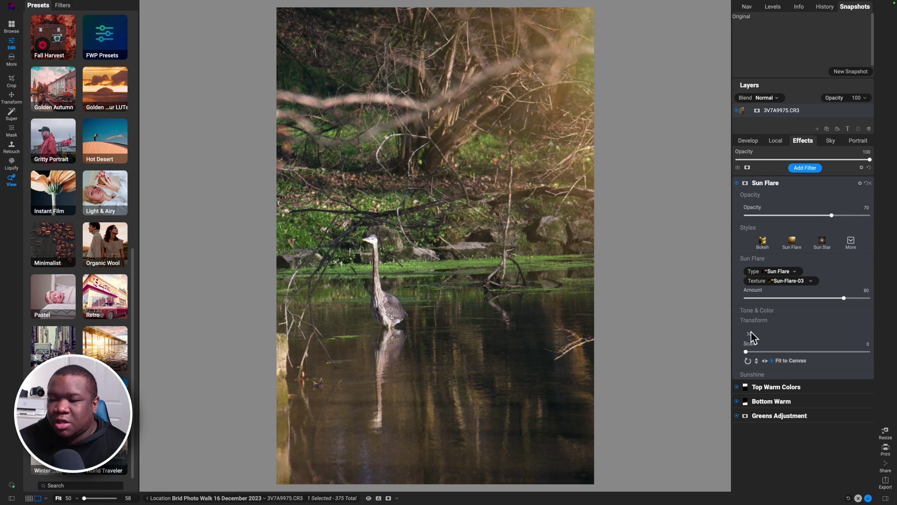
# Step: Set the Sun Flare filter's brightness to -12, collapse its settings and compare the photo with the filter off and on
pyautogui.moveTo(563, 149); pyautogui.dragTo(290, 361)
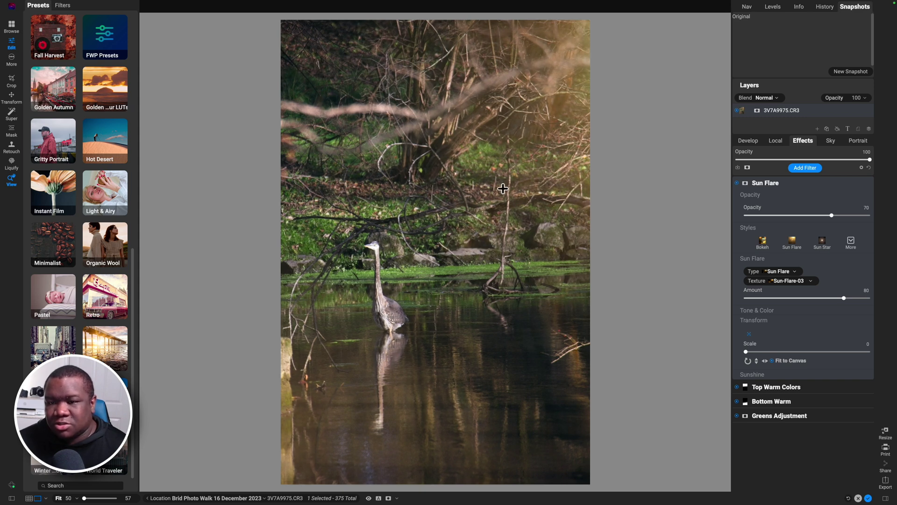
pyautogui.scroll(1, 592, 28)
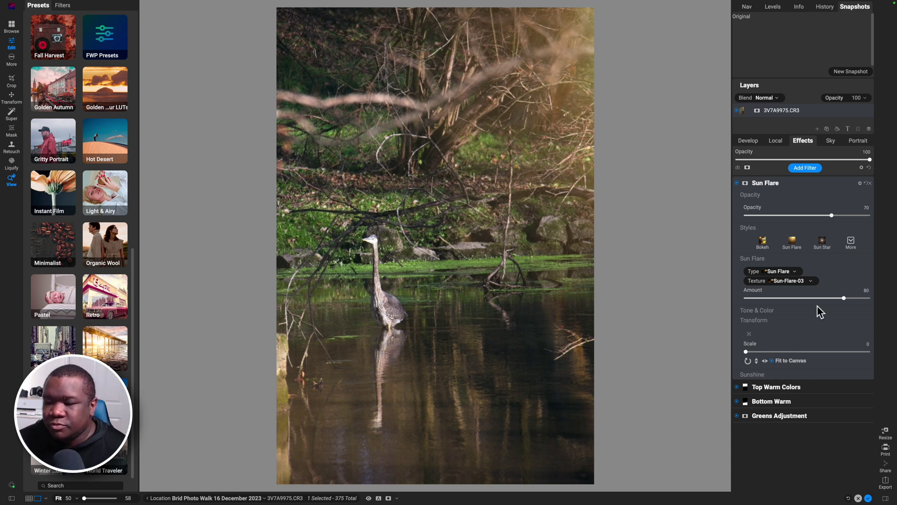
pyautogui.click(760, 311)
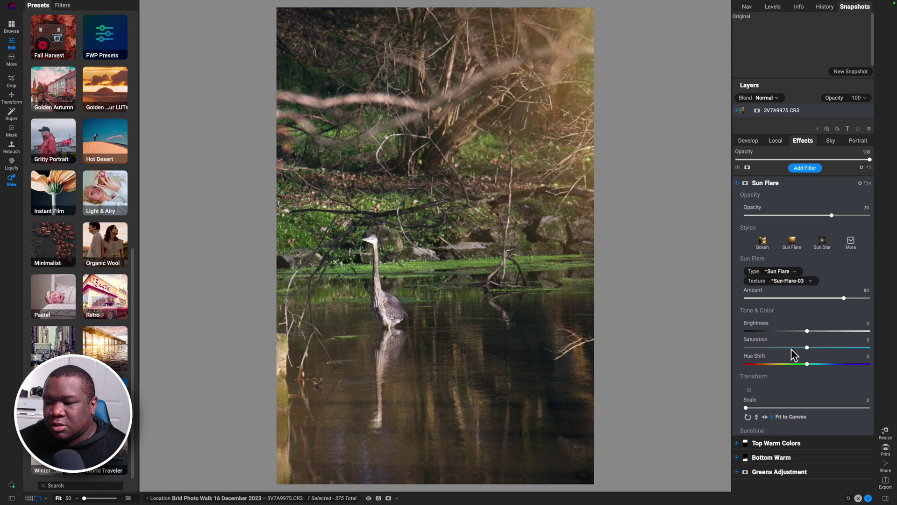
pyautogui.moveTo(806, 332)
pyautogui.mouseDown()
pyautogui.moveTo(762, 336)
pyautogui.moveTo(792, 340)
pyautogui.mouseUp()
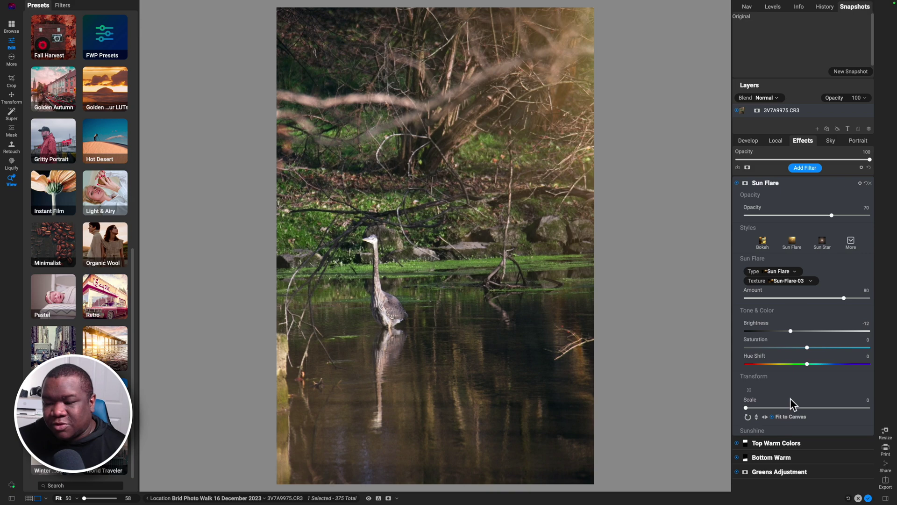
pyautogui.click(784, 375)
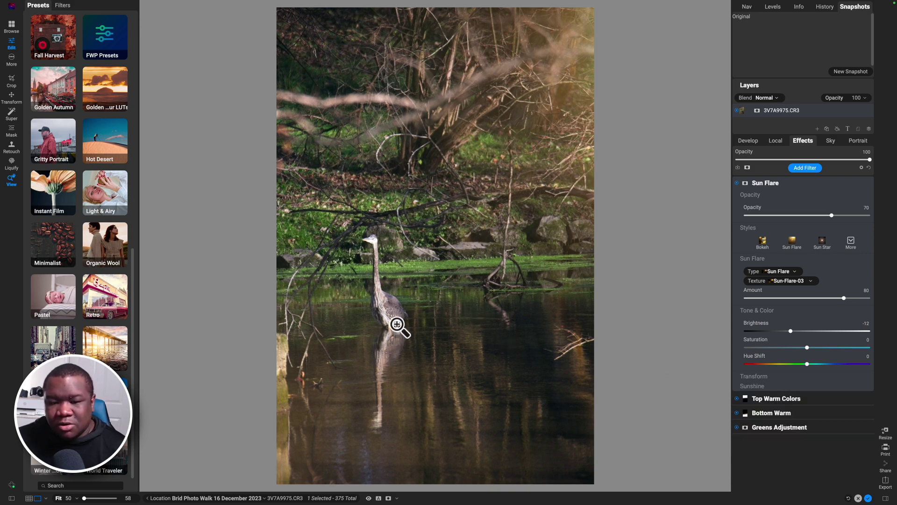
pyautogui.click(784, 184)
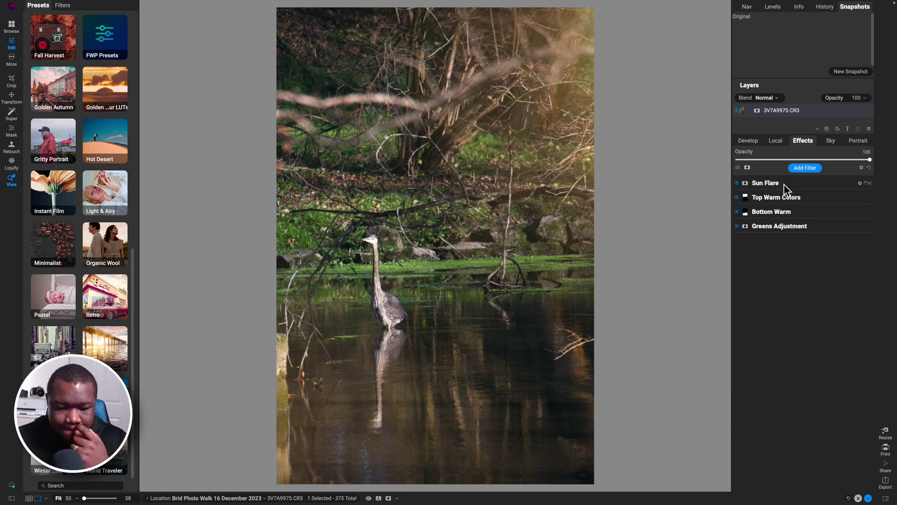
pyautogui.click(737, 182)
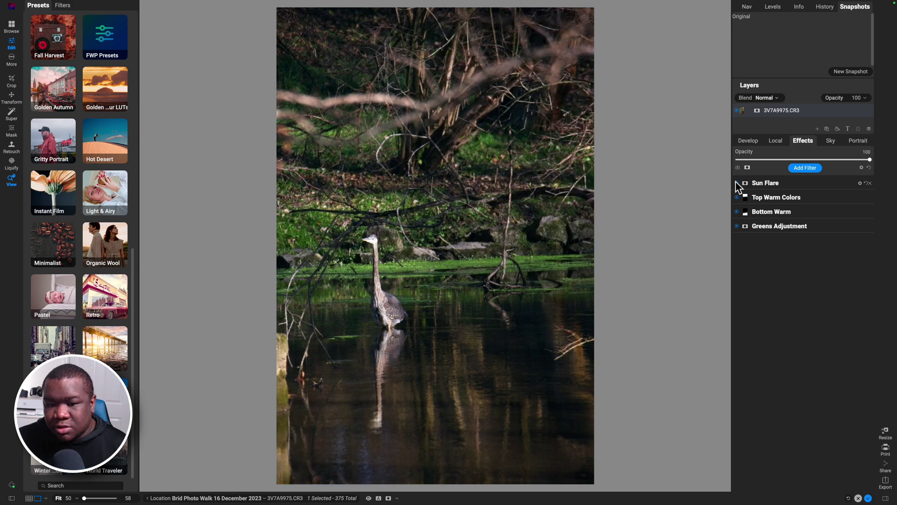
pyautogui.click(736, 182)
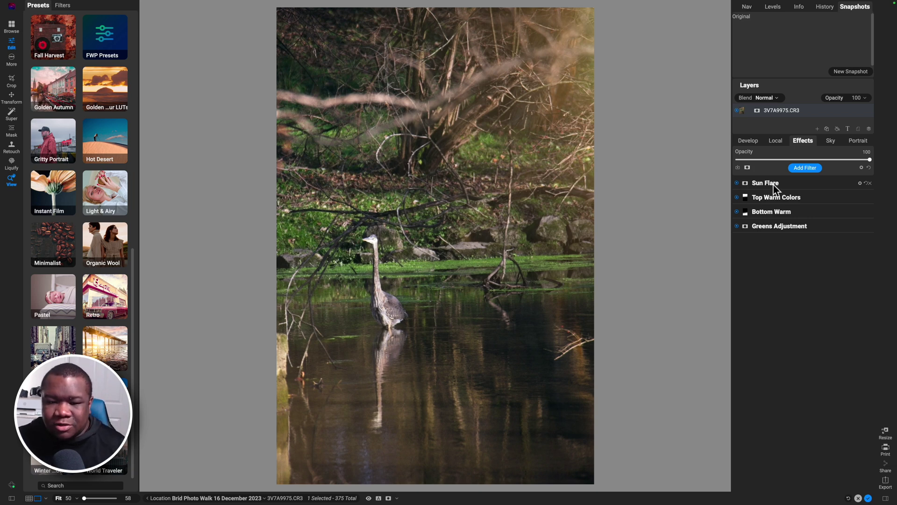
# Step: Add a Tone Enhancer filter, set exposure to -0.25 and highlights to -38, and collapse its settings
pyautogui.click(798, 169)
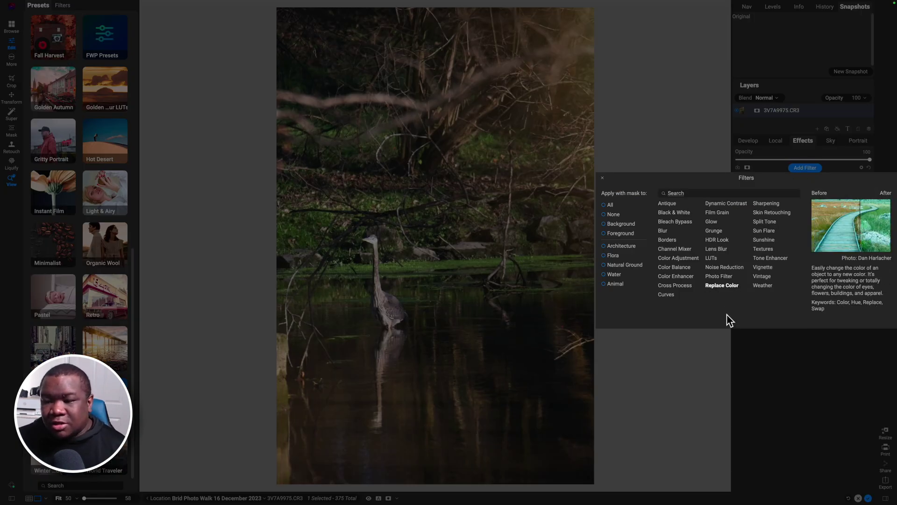
pyautogui.click(766, 259)
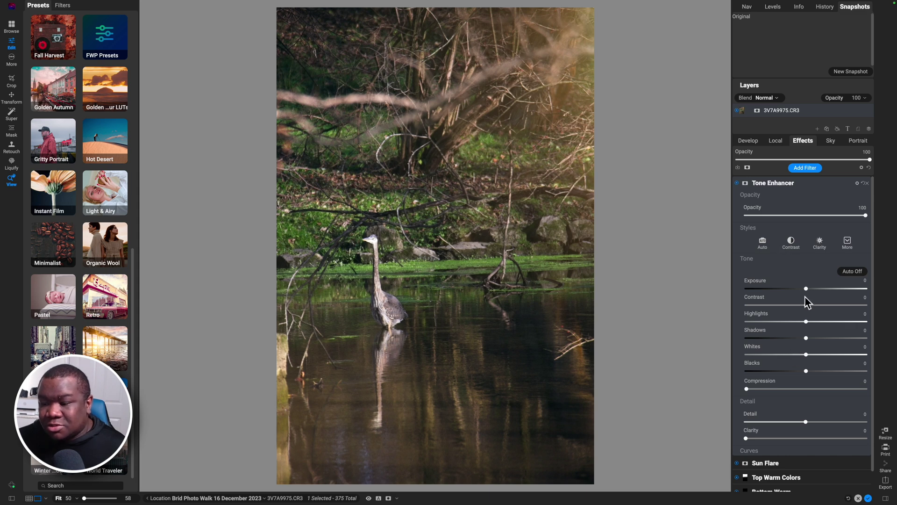
pyautogui.moveTo(806, 321); pyautogui.dragTo(755, 323)
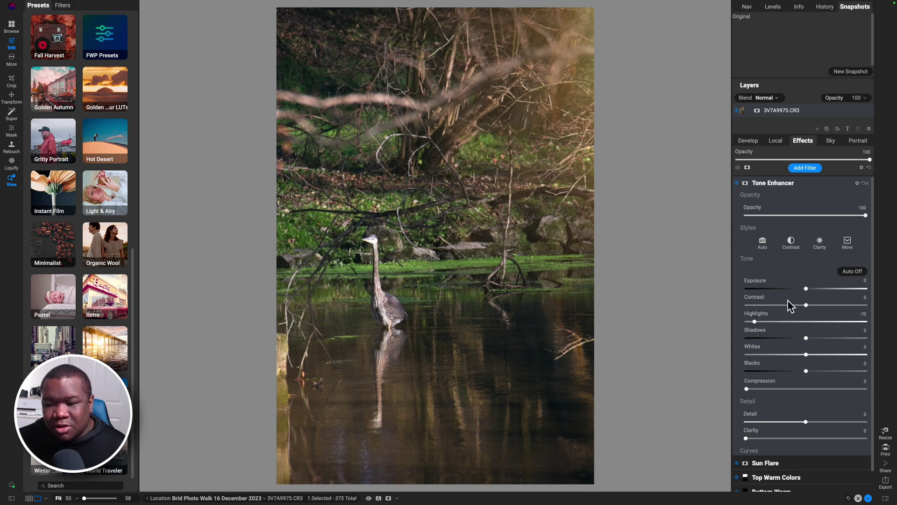
pyautogui.moveTo(806, 288); pyautogui.dragTo(803, 290)
pyautogui.moveTo(756, 321); pyautogui.dragTo(767, 321)
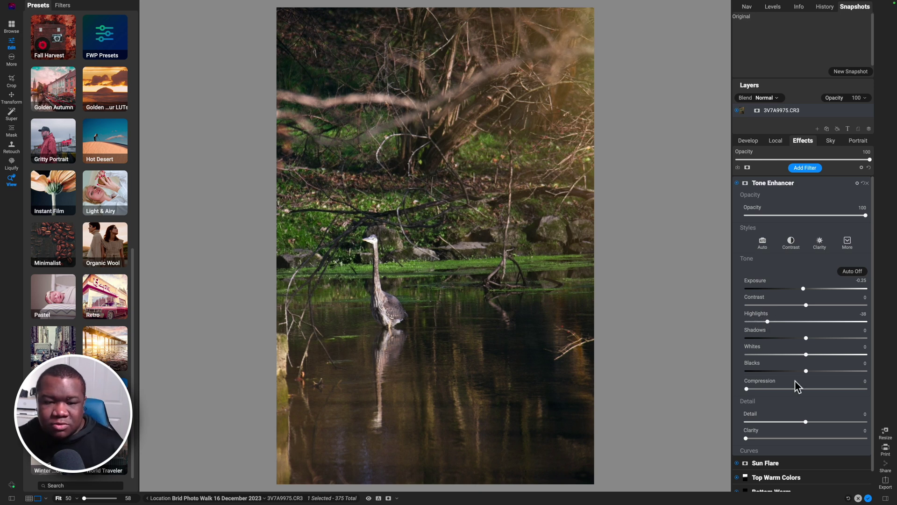
pyautogui.click(769, 183)
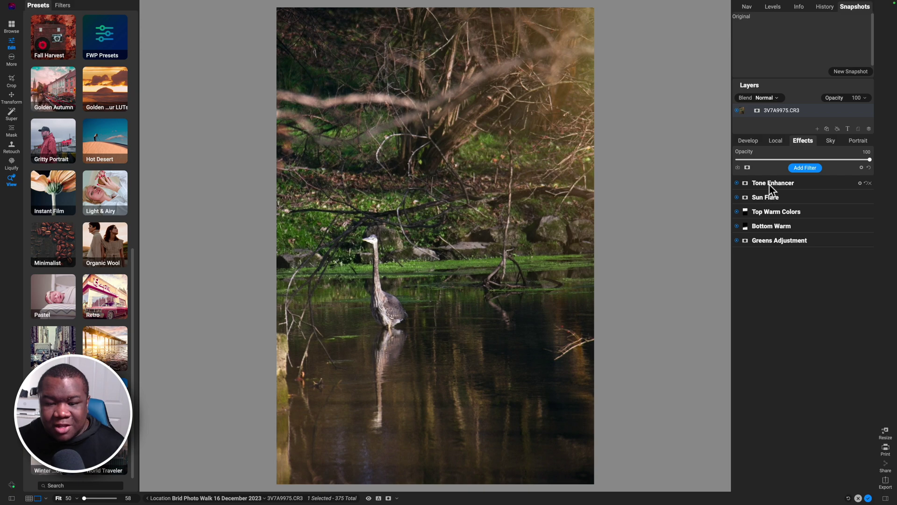
# Step: Add a Dynamic Contrast filter and move the Sun Flare filter above it, to the first place in the filter stack
pyautogui.click(799, 168)
pyautogui.press('Escape')
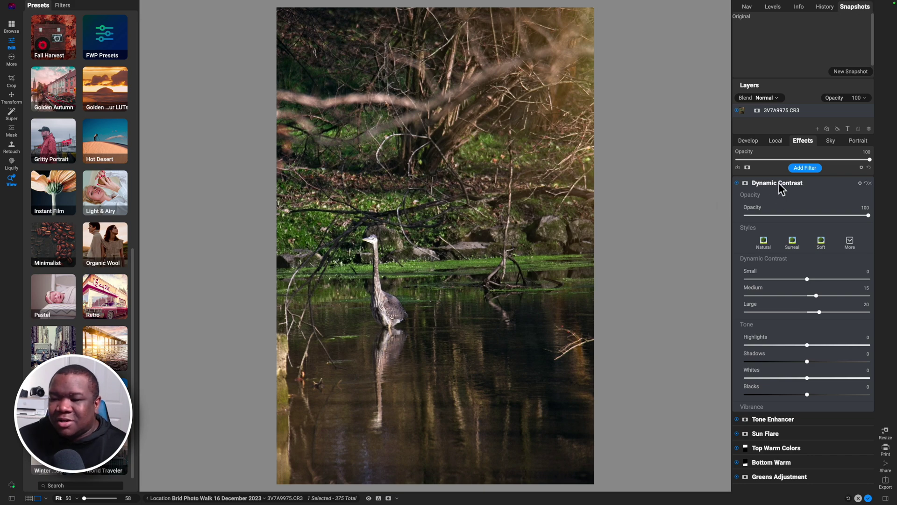
pyautogui.click(779, 183)
pyautogui.moveTo(768, 215); pyautogui.dragTo(762, 179)
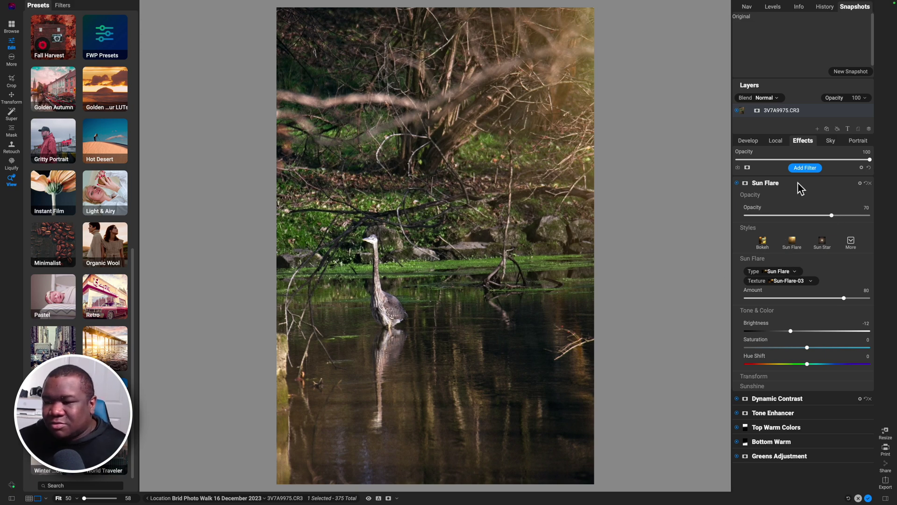
pyautogui.click(778, 183)
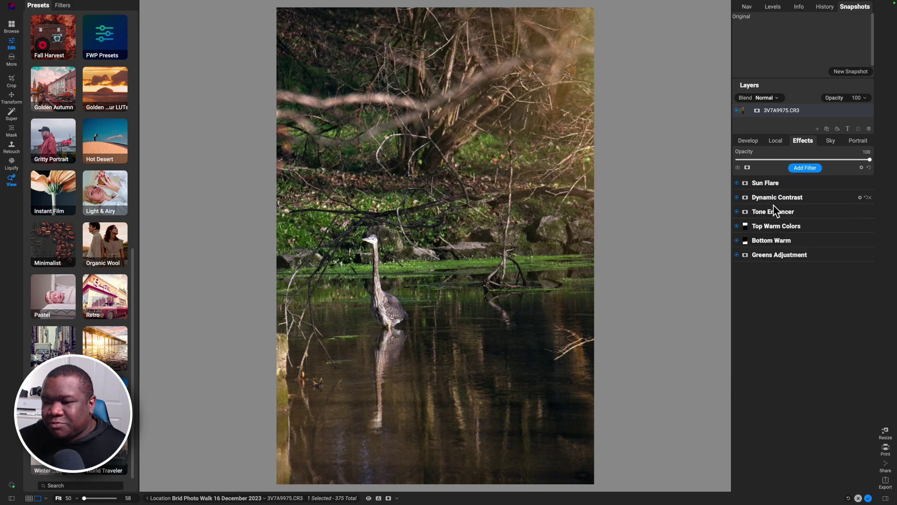
# Step: Open the Dynamic Contrast filter's settings and compare the photo with the filter off and on
pyautogui.click(778, 197)
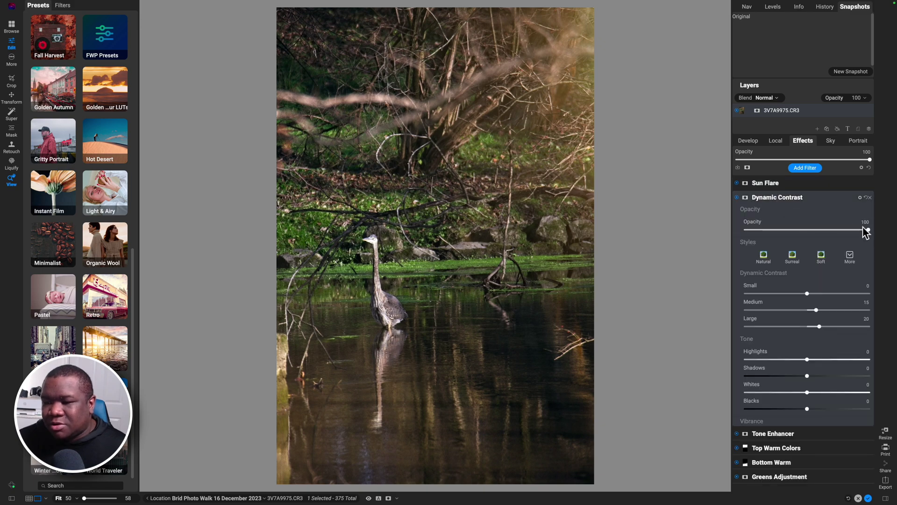
pyautogui.click(736, 198)
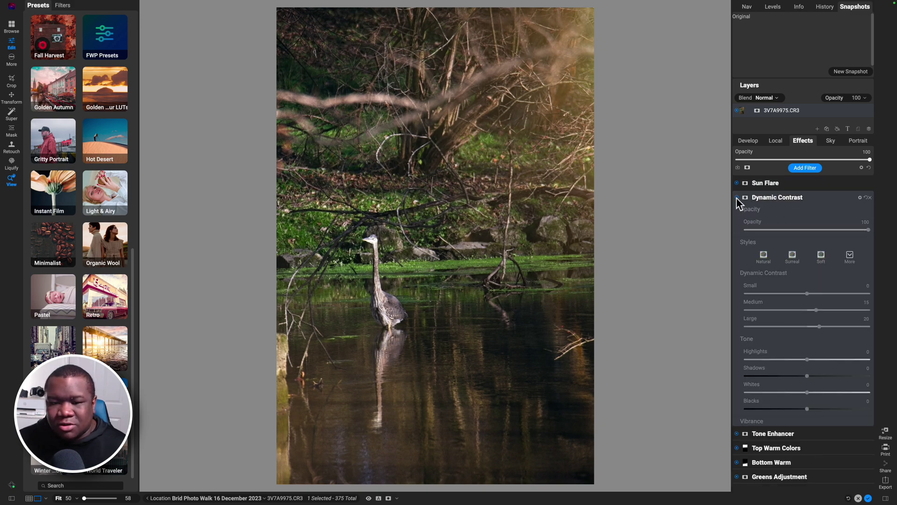
pyautogui.click(736, 198)
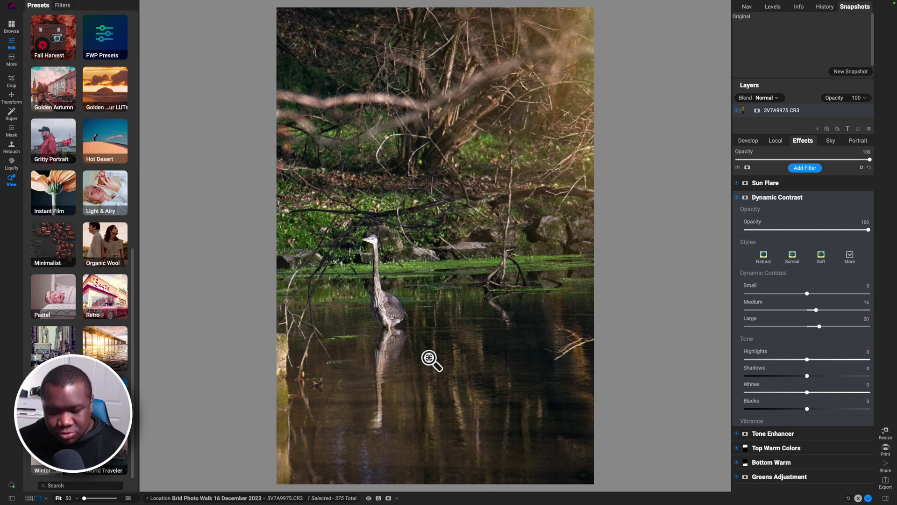
# Step: Open the Dynamic Contrast filter's mask and invert it to solid black
pyautogui.press('g')
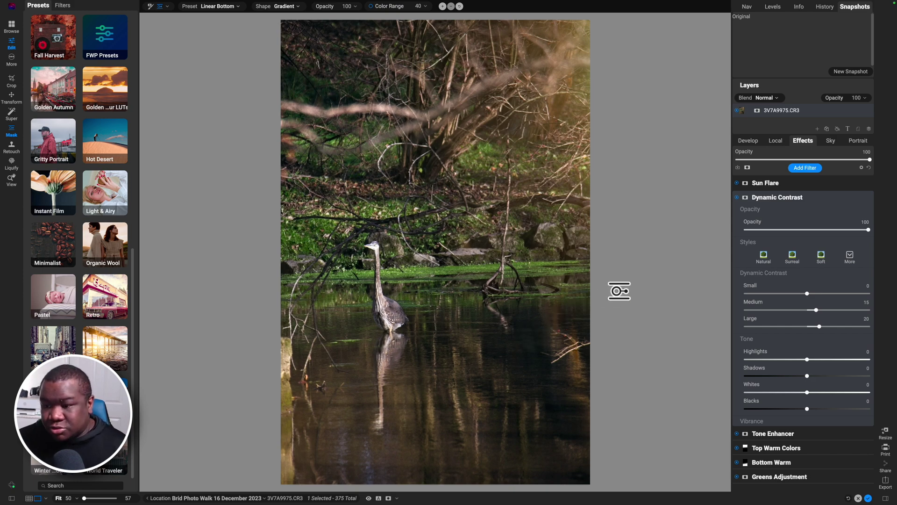
pyautogui.click(746, 198)
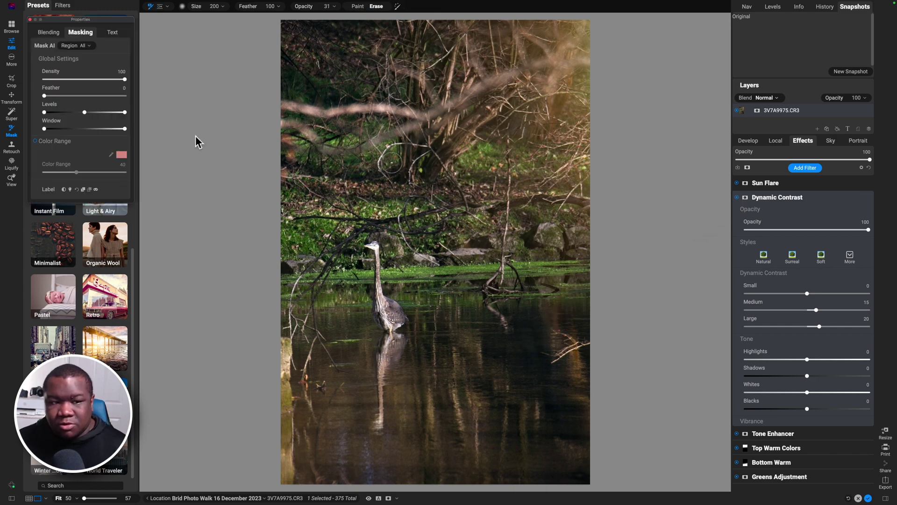
pyautogui.click(63, 189)
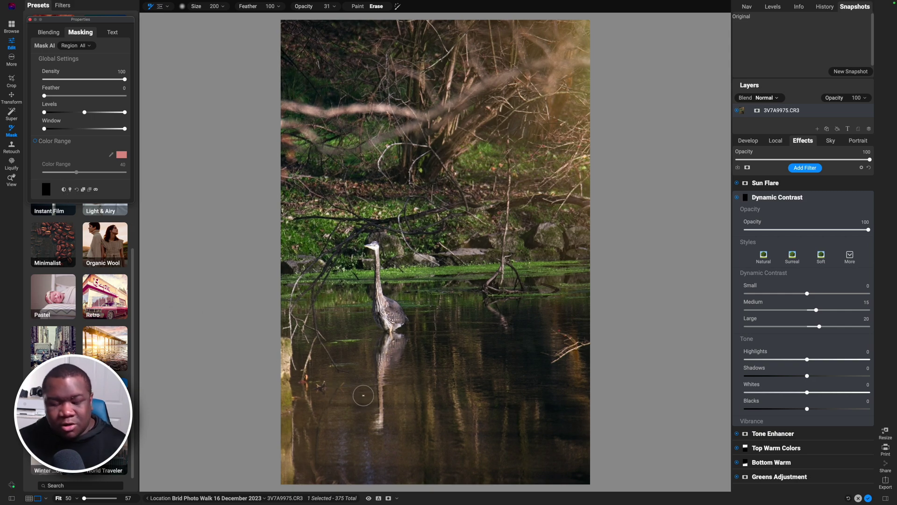
# Step: Set the masking brush to Paint at size 1600 and paint the Dynamic Contrast effect into the trees and bank above the heron
pyautogui.press(']')
pyautogui.press(']')
pyautogui.press(']')
pyautogui.press(']')
pyautogui.press(']')
pyautogui.press(']')
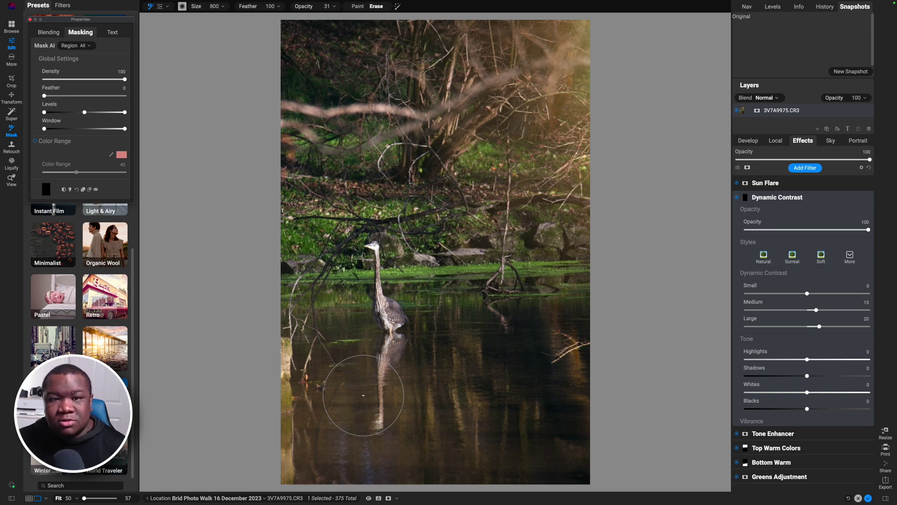
pyautogui.press('alt')
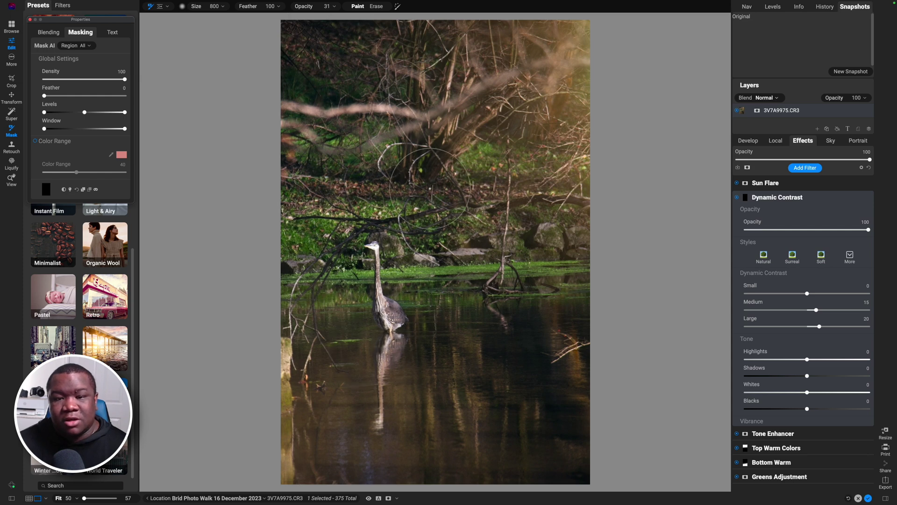
pyautogui.press(']')
pyautogui.press(']')
pyautogui.press(']')
pyautogui.press(']')
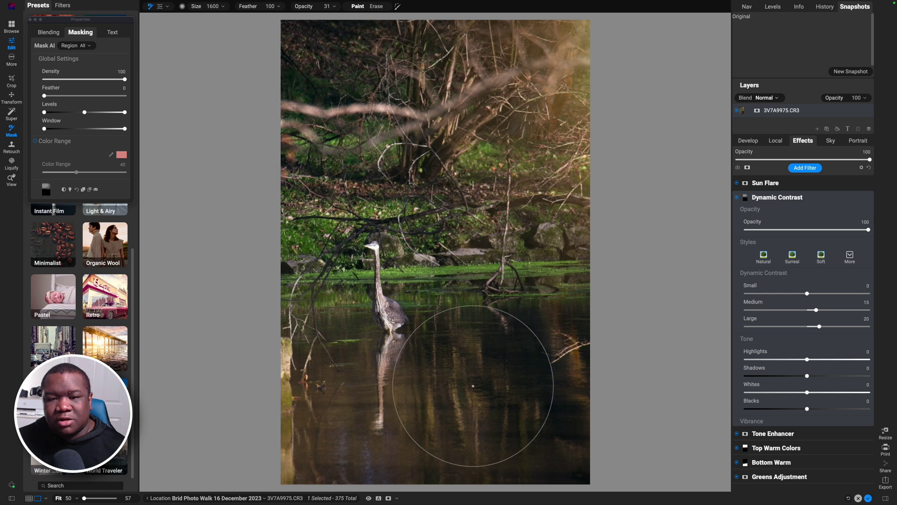
# Step: Reduce the brush to size 350 and paint Dynamic Contrast over the heron's body, using size 250 or smaller for its neck and head
pyautogui.press('[')
pyautogui.press('[')
pyautogui.press('[')
pyautogui.press('[')
pyautogui.press('[')
pyautogui.press('[')
pyautogui.press('[')
pyautogui.press('[')
pyautogui.press('[')
pyautogui.press('[')
pyautogui.press('[')
pyautogui.press('[')
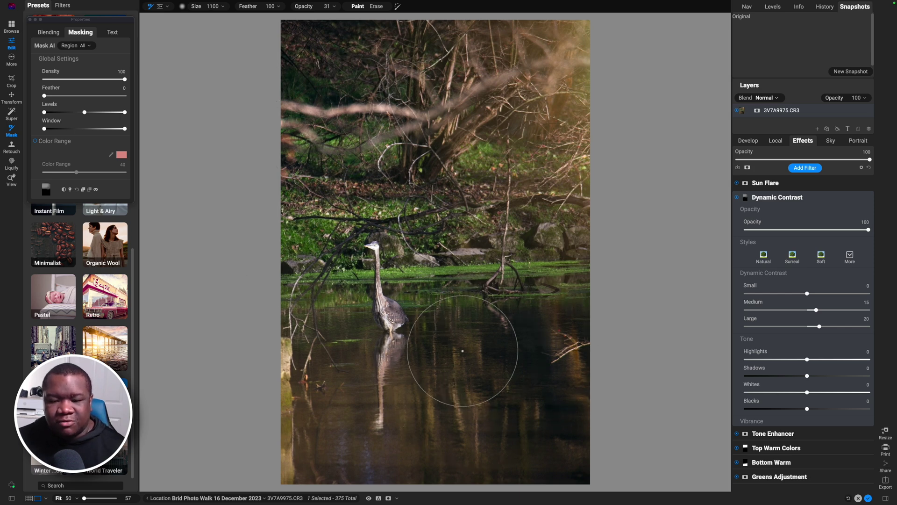
pyautogui.press('[')
pyautogui.press('[')
pyautogui.press('[')
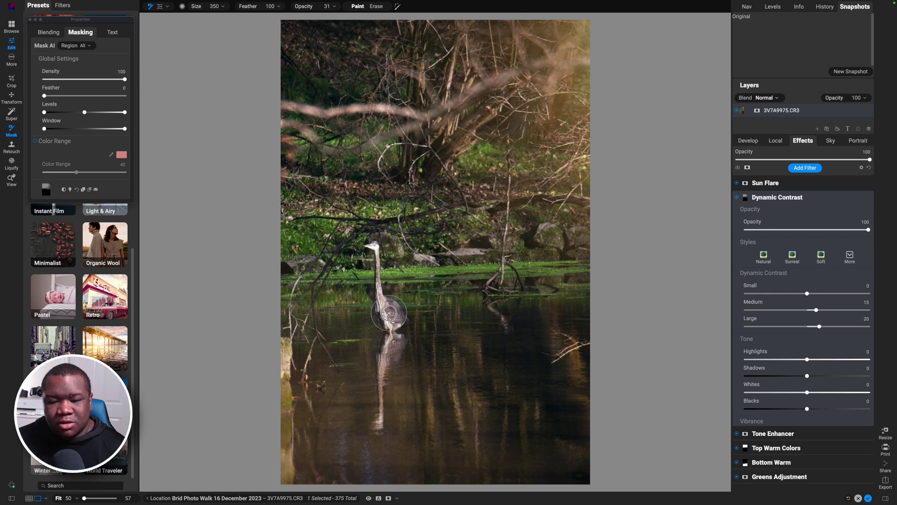
pyautogui.moveTo(378, 295)
pyautogui.mouseDown()
pyautogui.moveTo(369, 250)
pyautogui.moveTo(391, 308)
pyautogui.mouseUp()
pyautogui.press('[')
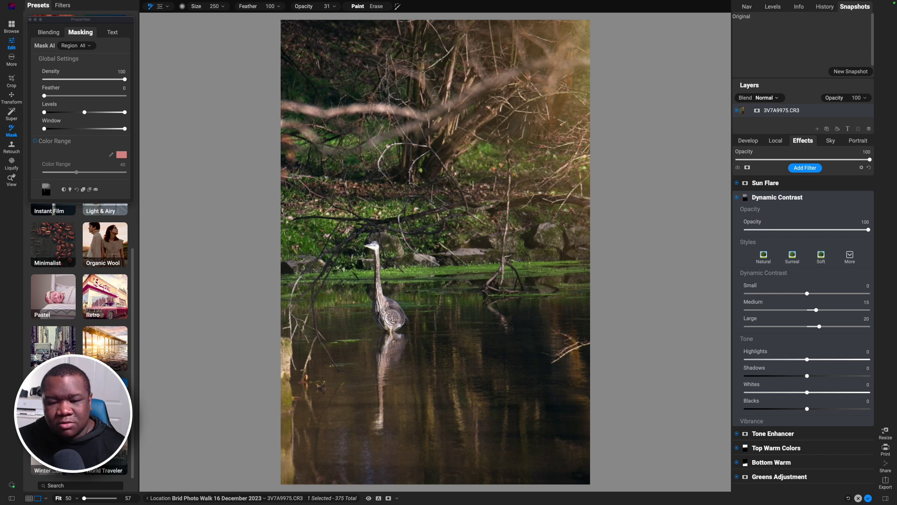
pyautogui.moveTo(378, 254)
pyautogui.mouseDown()
pyautogui.moveTo(363, 247)
pyautogui.moveTo(387, 327)
pyautogui.moveTo(377, 245)
pyautogui.moveTo(371, 251)
pyautogui.mouseUp()
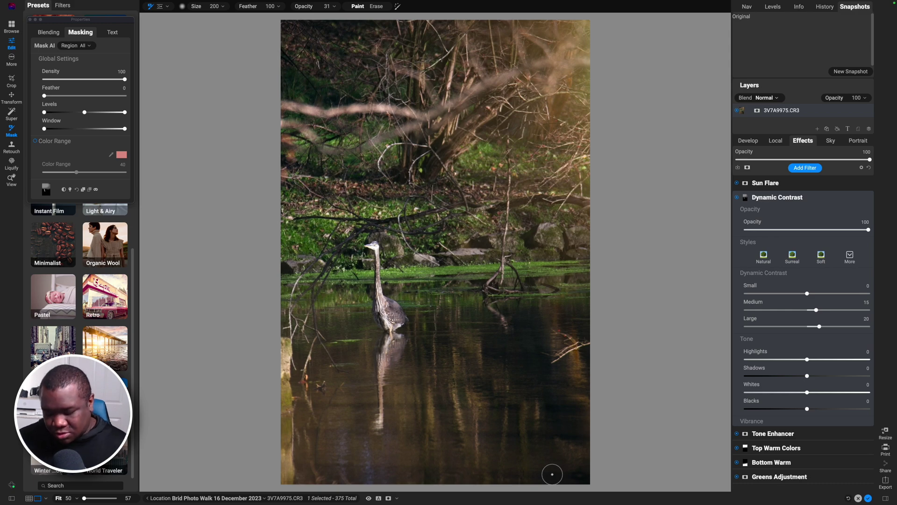
# Step: Inspect the painted mask, compare the photo with Dynamic Contrast off and on, and collapse the filter's settings
pyautogui.press('super+m')
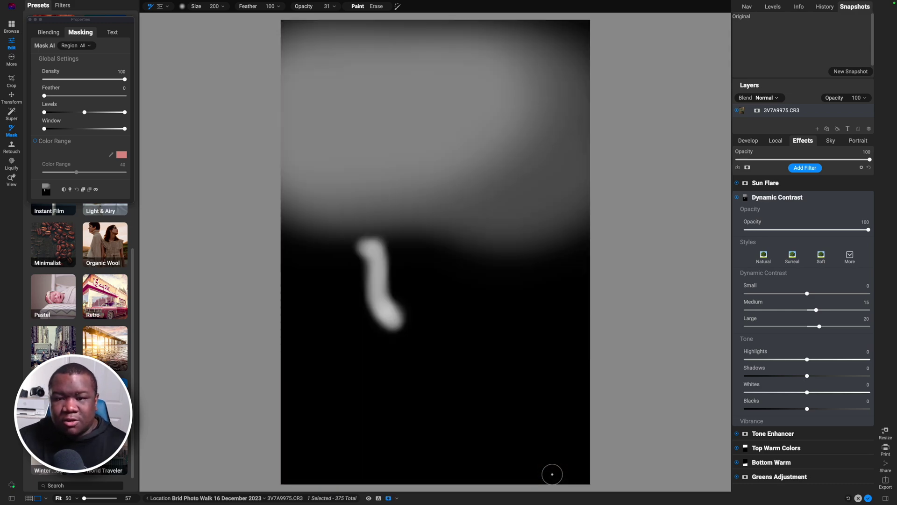
pyautogui.press('super+m')
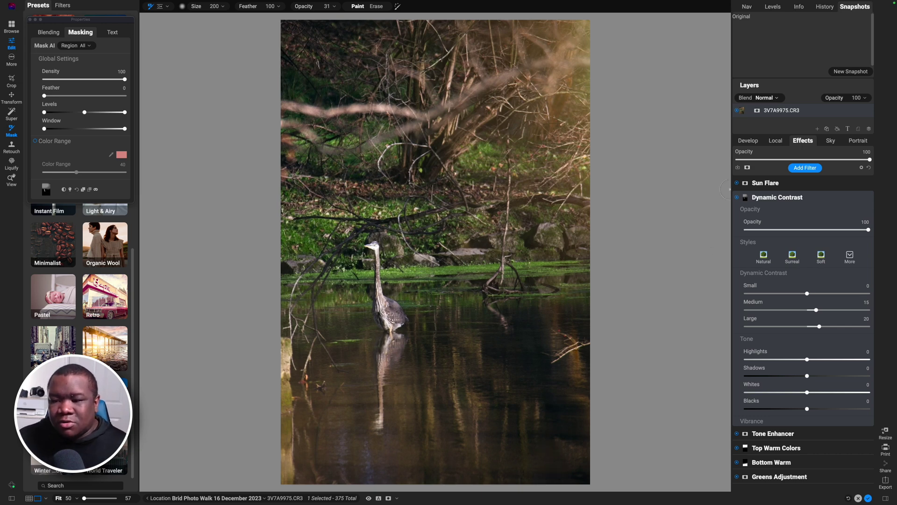
pyautogui.click(737, 197)
pyautogui.click(737, 197)
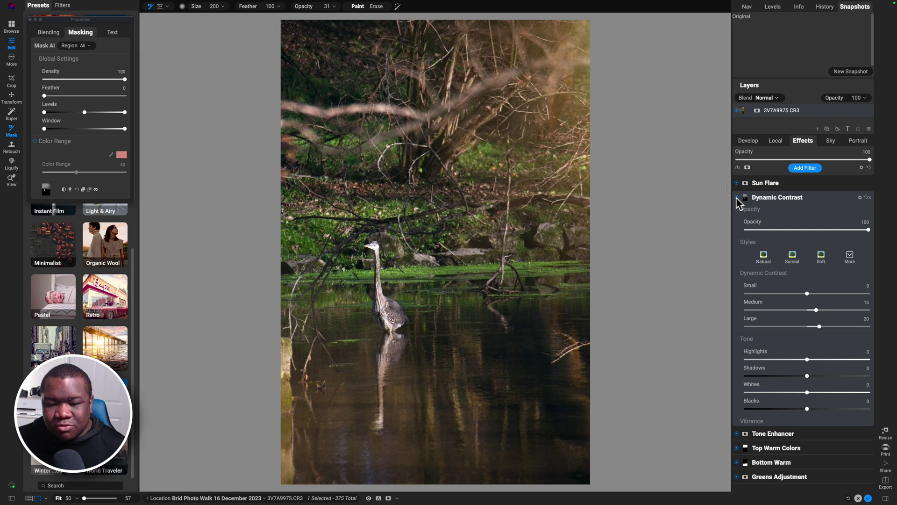
pyautogui.click(768, 200)
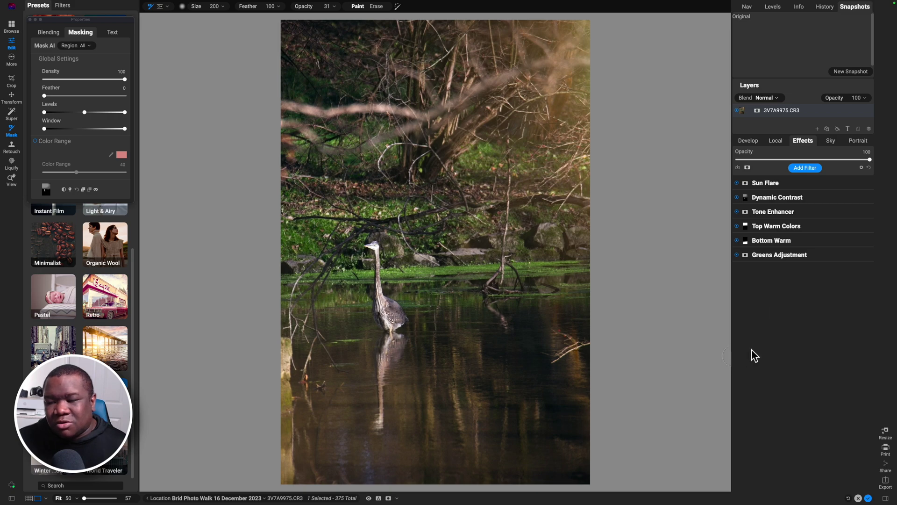
# Step: Add a Lens Blur filter and switch from the masking brush to the gradient masking tool
pyautogui.click(805, 168)
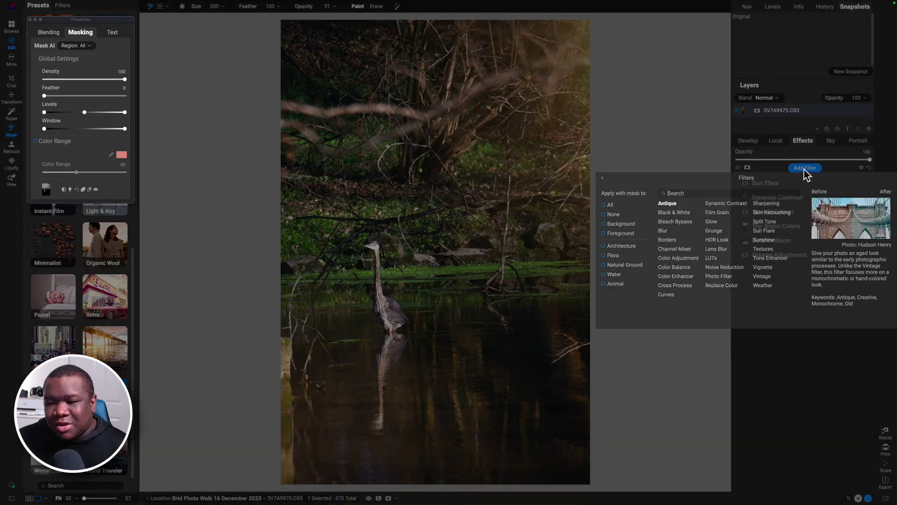
pyautogui.click(717, 249)
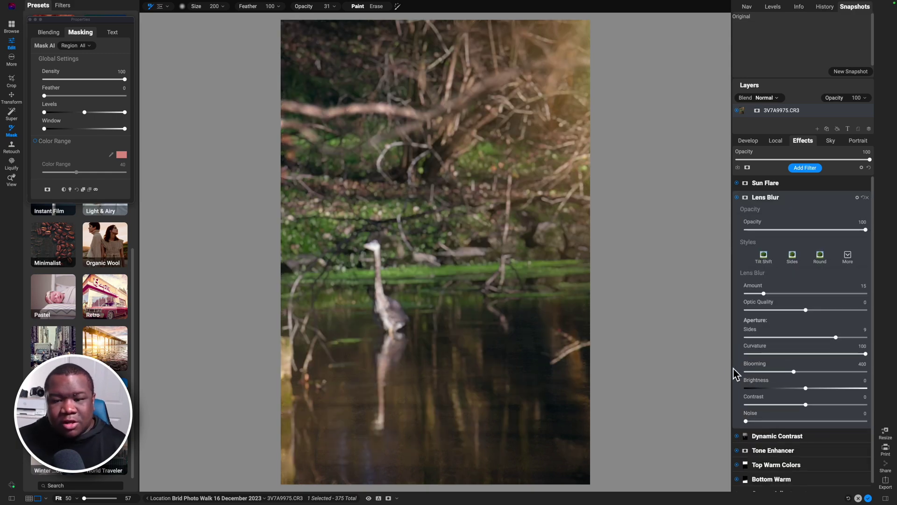
pyautogui.click(163, 7)
pyautogui.click(289, 7)
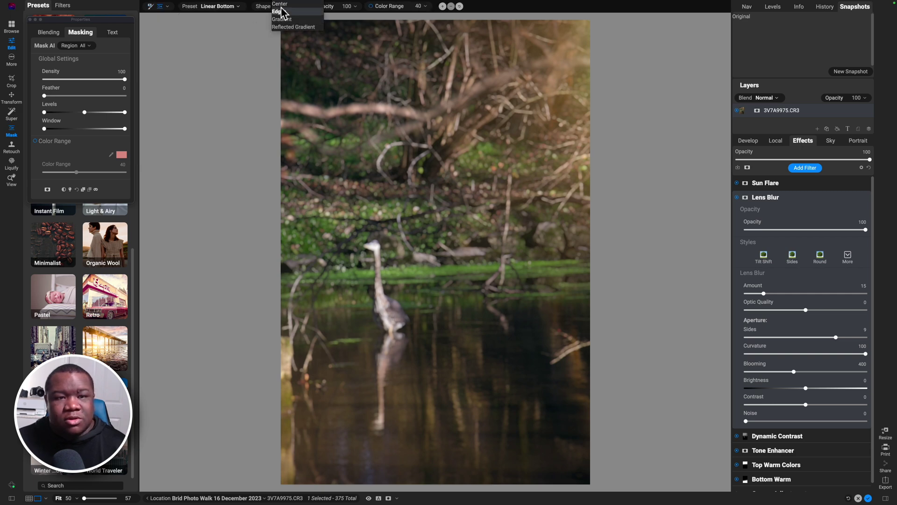
pyautogui.click(281, 19)
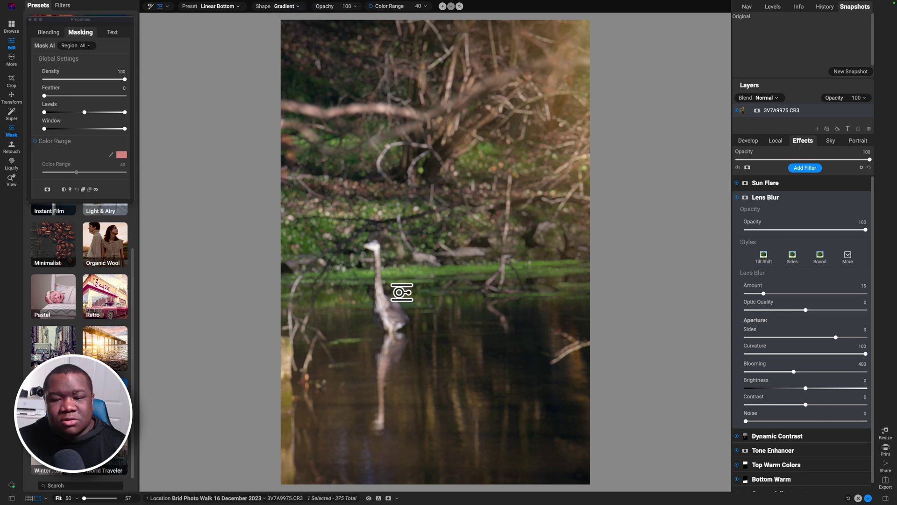
pyautogui.click(402, 292)
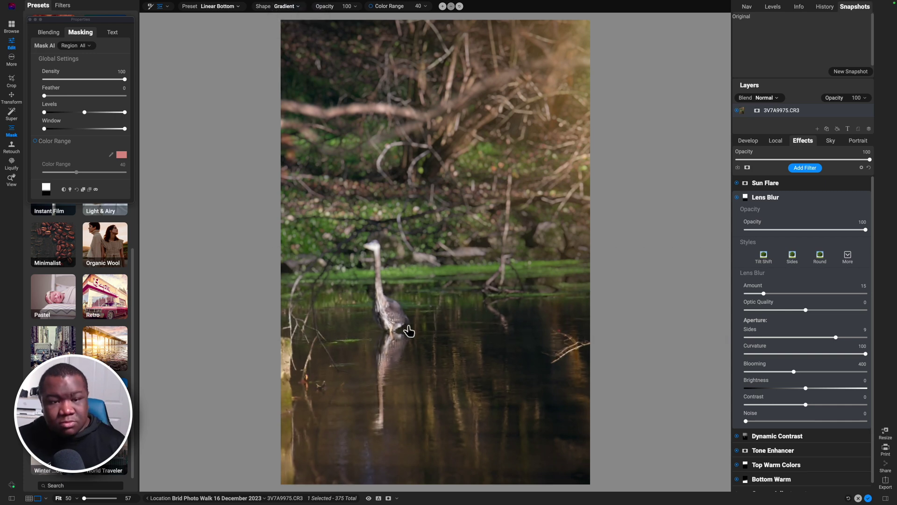
# Step: Place a Vignette mask with the Center shape on the heron, then shrink, rotate and widely feather it so the bird stays unblurred
pyautogui.click(229, 7)
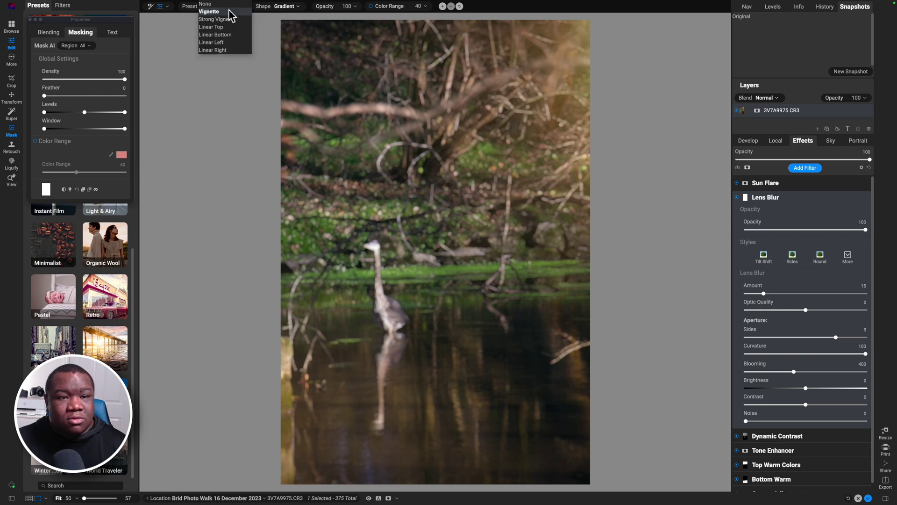
pyautogui.click(220, 12)
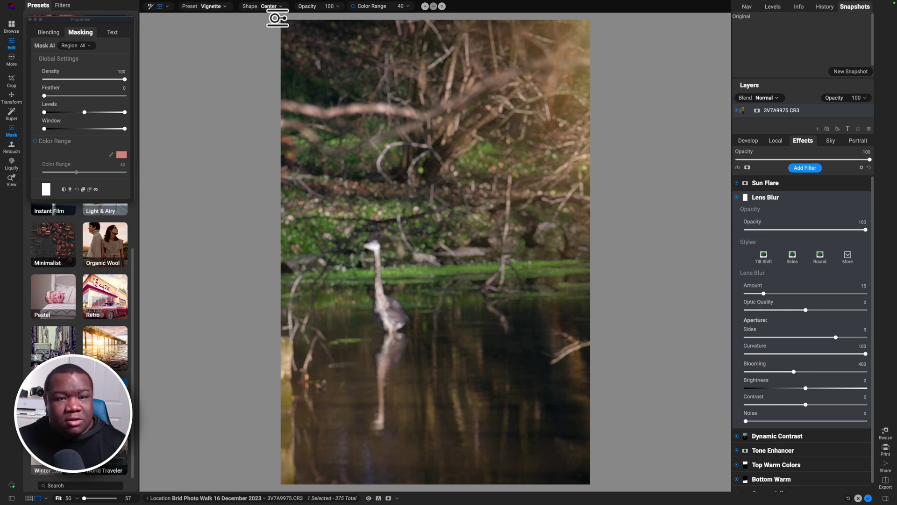
pyautogui.click(386, 275)
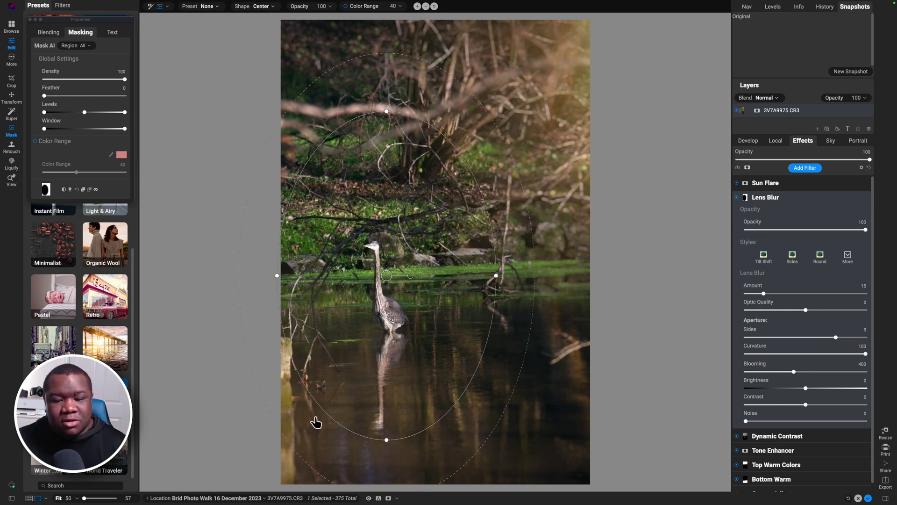
pyautogui.moveTo(327, 414); pyautogui.dragTo(371, 344)
pyautogui.moveTo(414, 270); pyautogui.dragTo(380, 281)
pyautogui.moveTo(466, 366); pyautogui.dragTo(542, 426)
pyautogui.moveTo(360, 356); pyautogui.dragTo(363, 317)
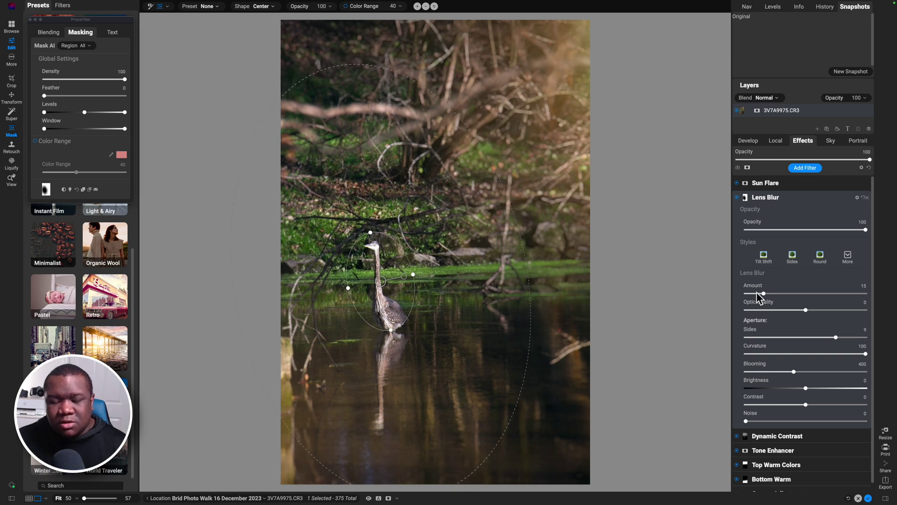
# Step: Set the Lens Blur opacity to 66 and move the filter above Sun Flare, to the first place in the stack
pyautogui.press('b')
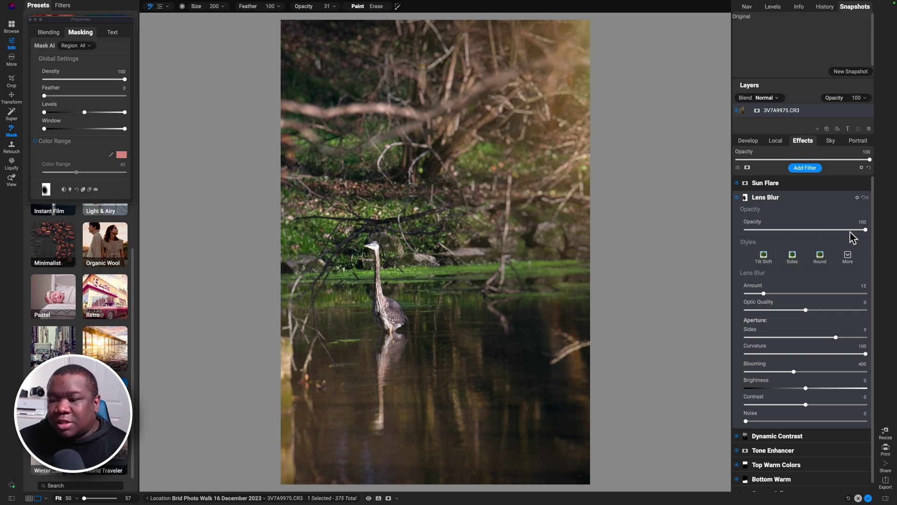
pyautogui.moveTo(863, 230); pyautogui.dragTo(826, 230)
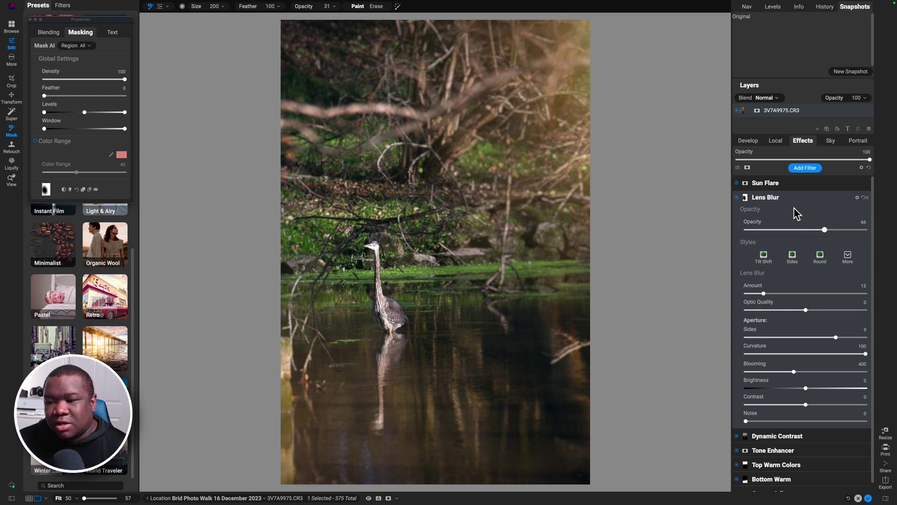
pyautogui.click(782, 198)
pyautogui.moveTo(779, 197); pyautogui.dragTo(765, 178)
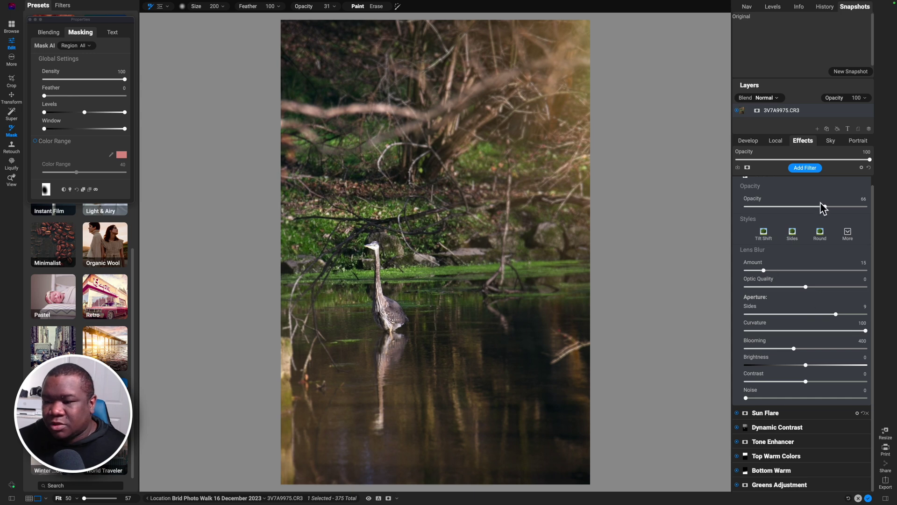
# Step: Set the Lens Blur filter's blooming to 192 and lower its opacity to 29
pyautogui.scroll(1, 819, 213)
pyautogui.moveTo(824, 215); pyautogui.dragTo(792, 216)
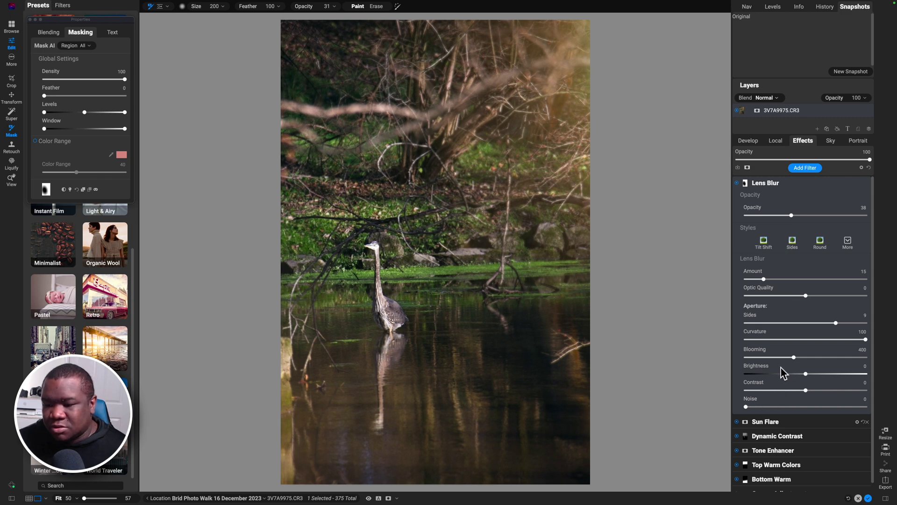
pyautogui.moveTo(793, 357); pyautogui.dragTo(770, 358)
pyautogui.moveTo(789, 211)
pyautogui.mouseDown()
pyautogui.moveTo(761, 216)
pyautogui.moveTo(781, 215)
pyautogui.mouseUp()
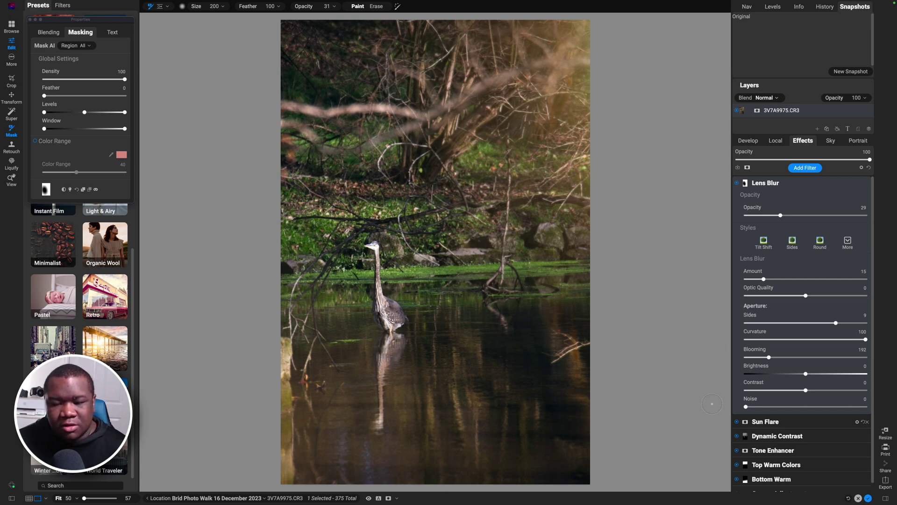
# Step: Compare the photo with Lens Blur off and on, and set the filter's brightness to -24
pyautogui.click(737, 184)
pyautogui.click(737, 184)
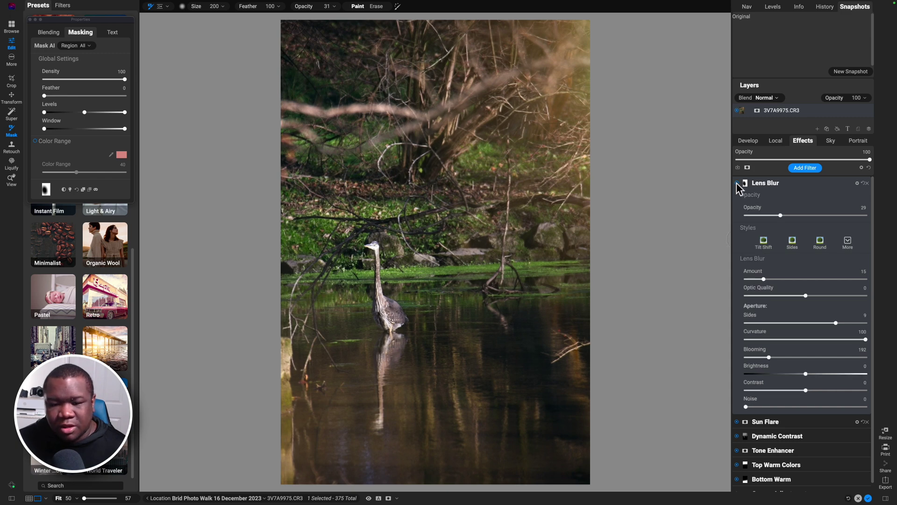
pyautogui.moveTo(802, 373); pyautogui.dragTo(777, 376)
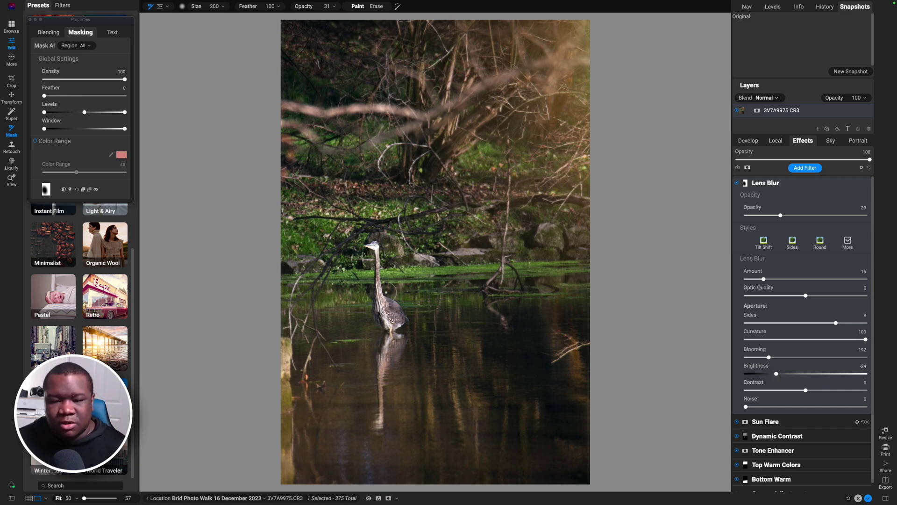
# Step: Collapse the Lens Blur settings and compare the photo with all edits off and on
pyautogui.click(760, 184)
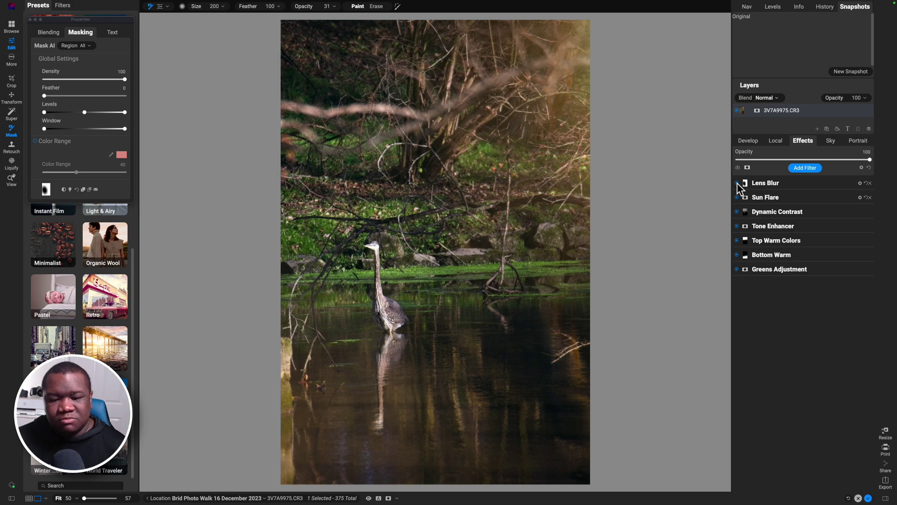
pyautogui.press('super+p')
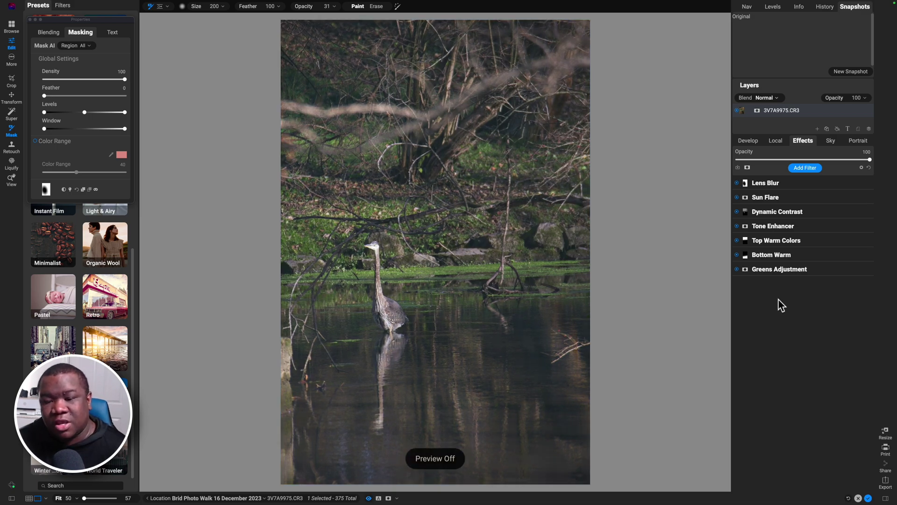
pyautogui.press('super+p')
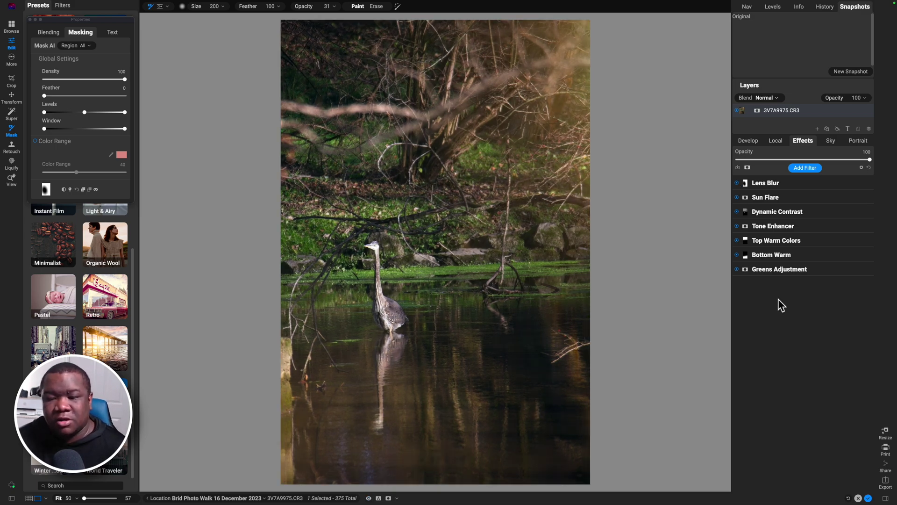